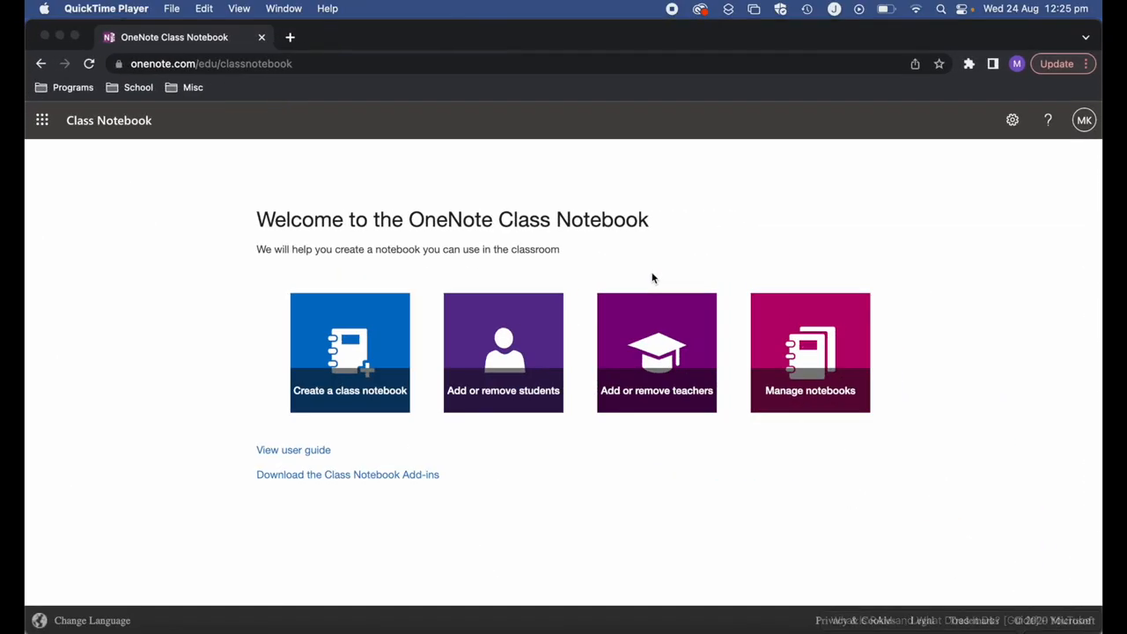
- Start creating a new class notebook and name it Test Class
click(529, 250)
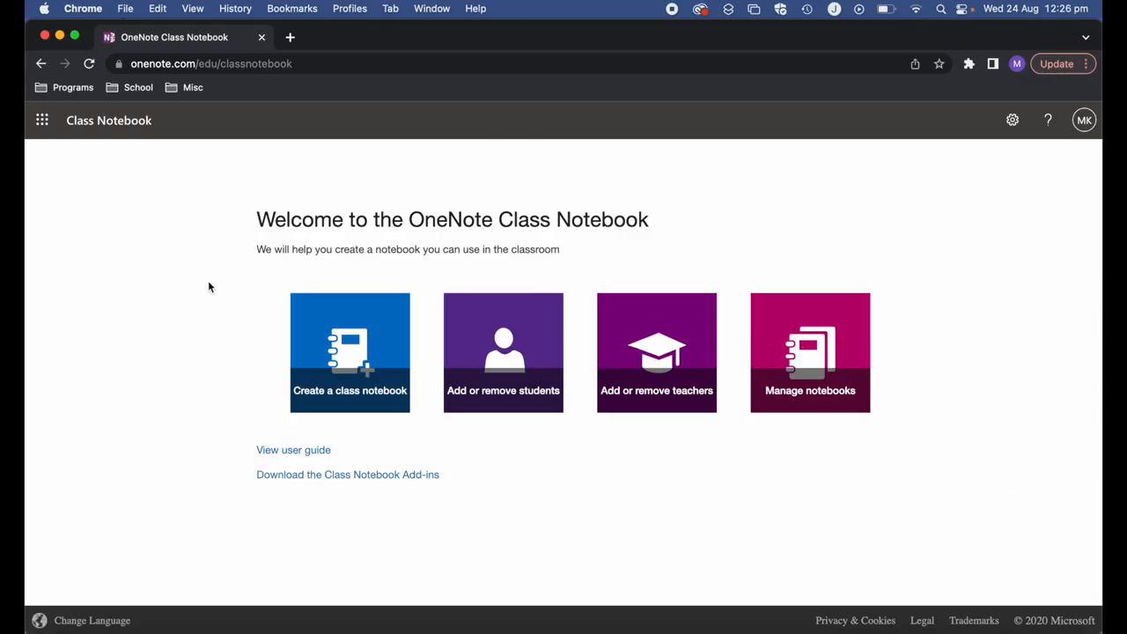
click(322, 356)
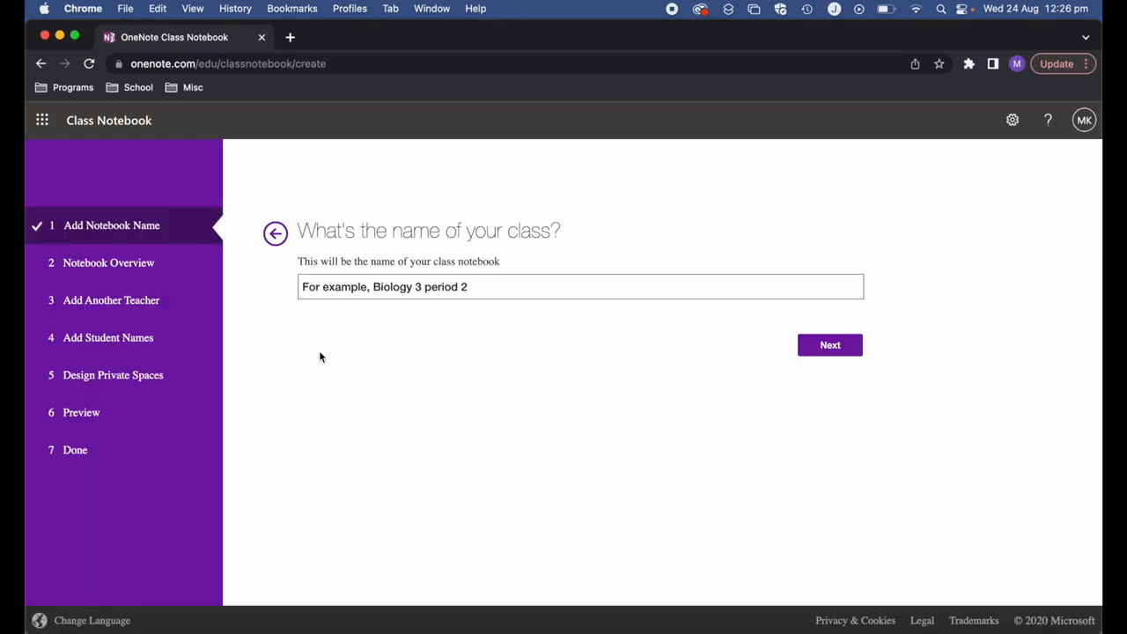
click(367, 293)
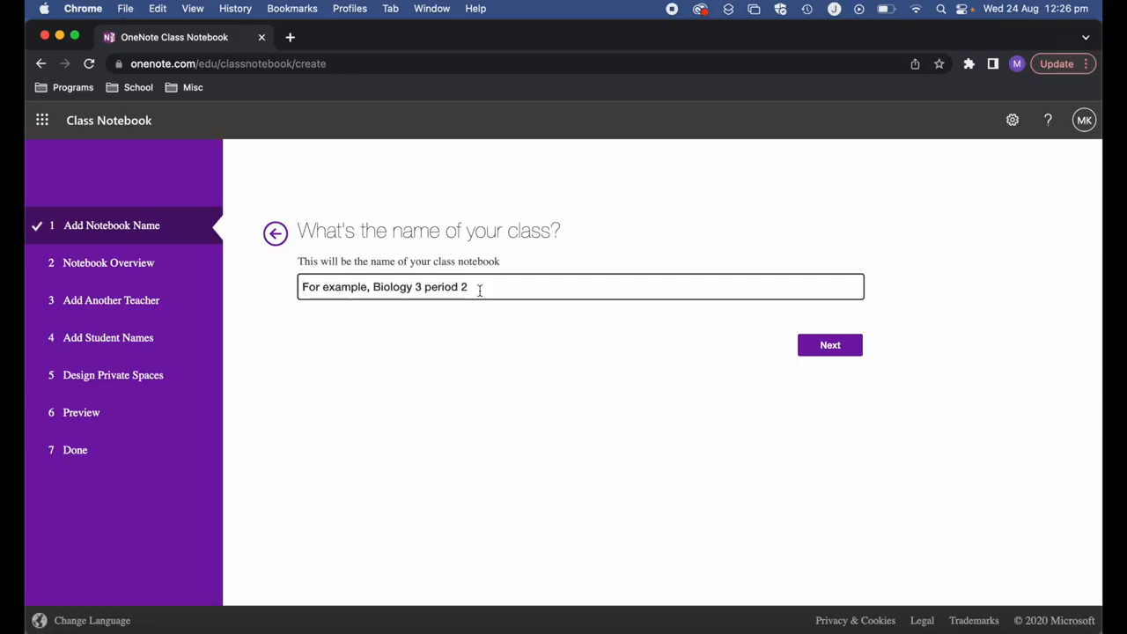
text(Test )
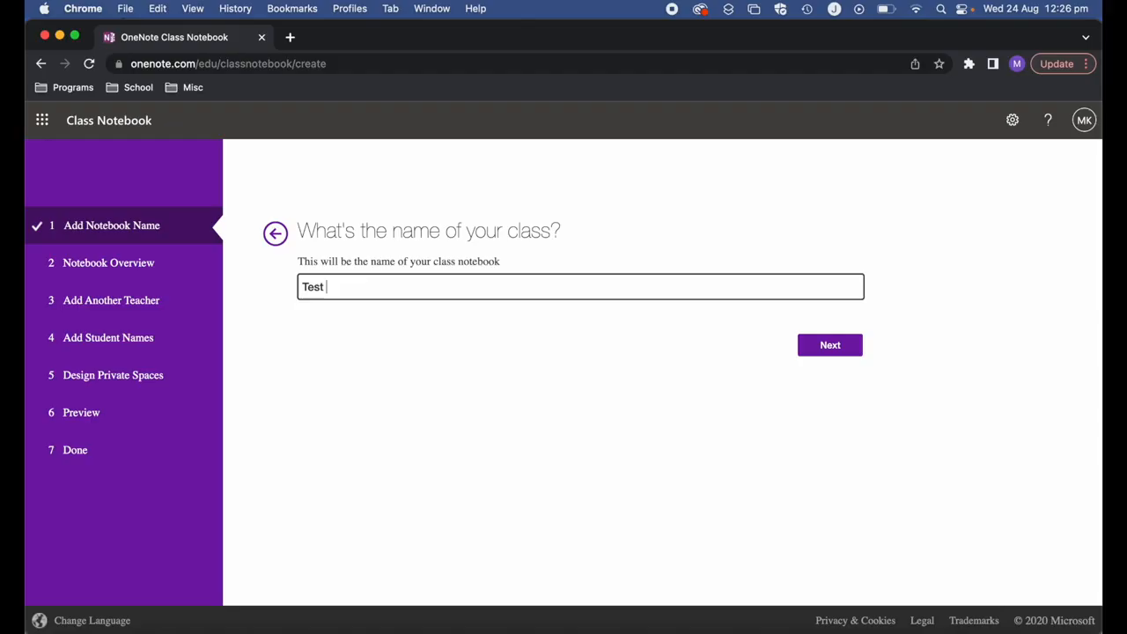
text(Class)
click(826, 348)
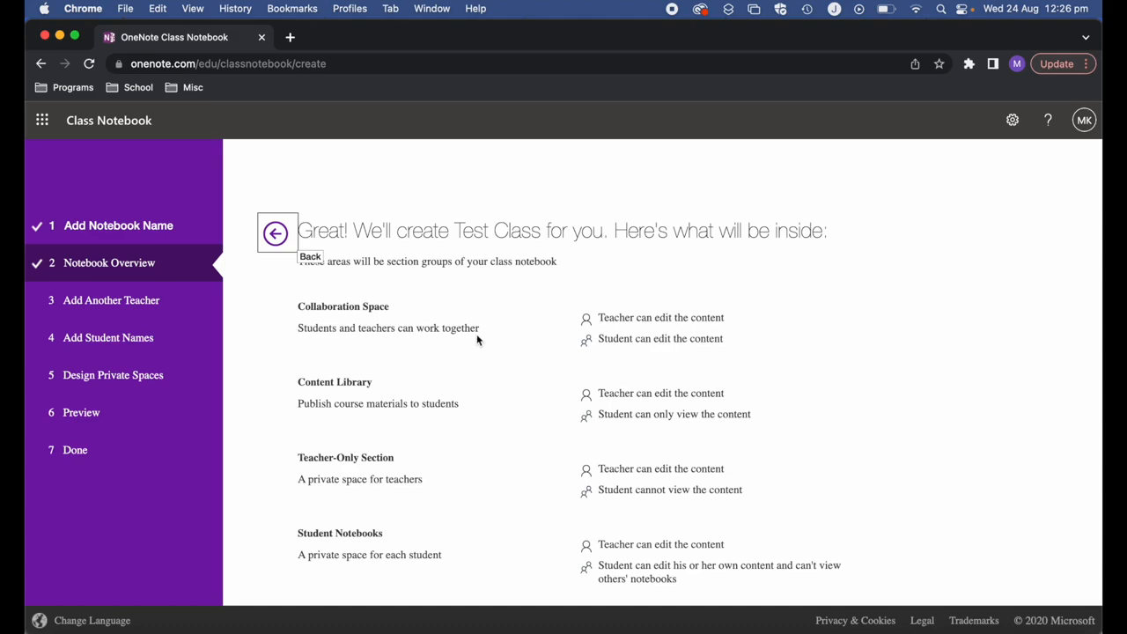
- Accept the notebook overview and continue to the private space design without adding another teacher or any students
scroll(476, 340, down, 1)
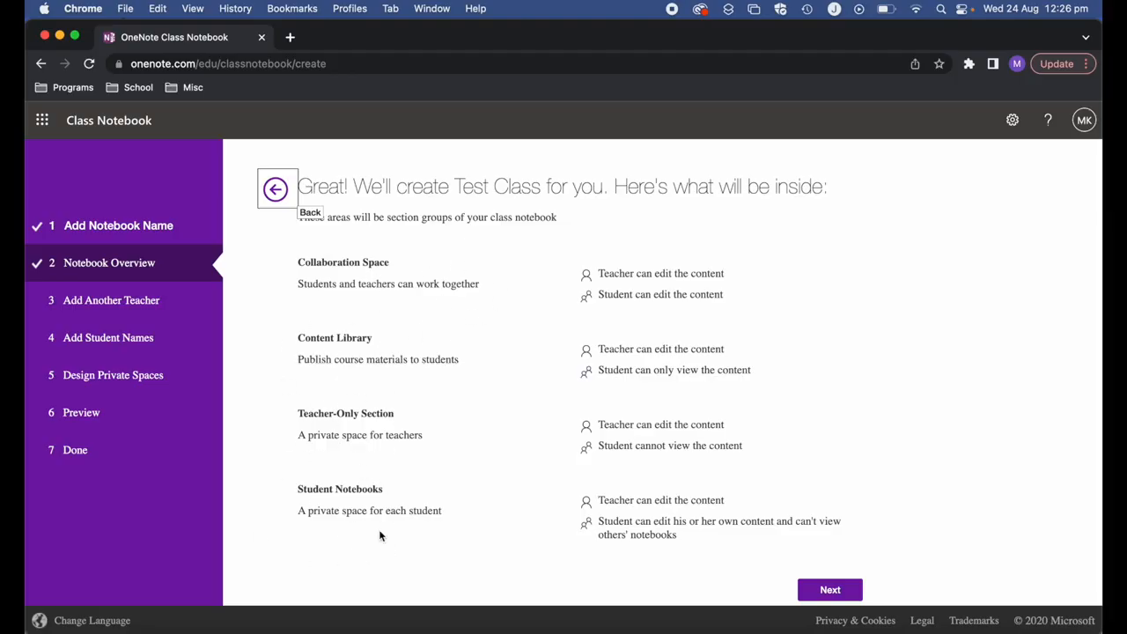
click(830, 585)
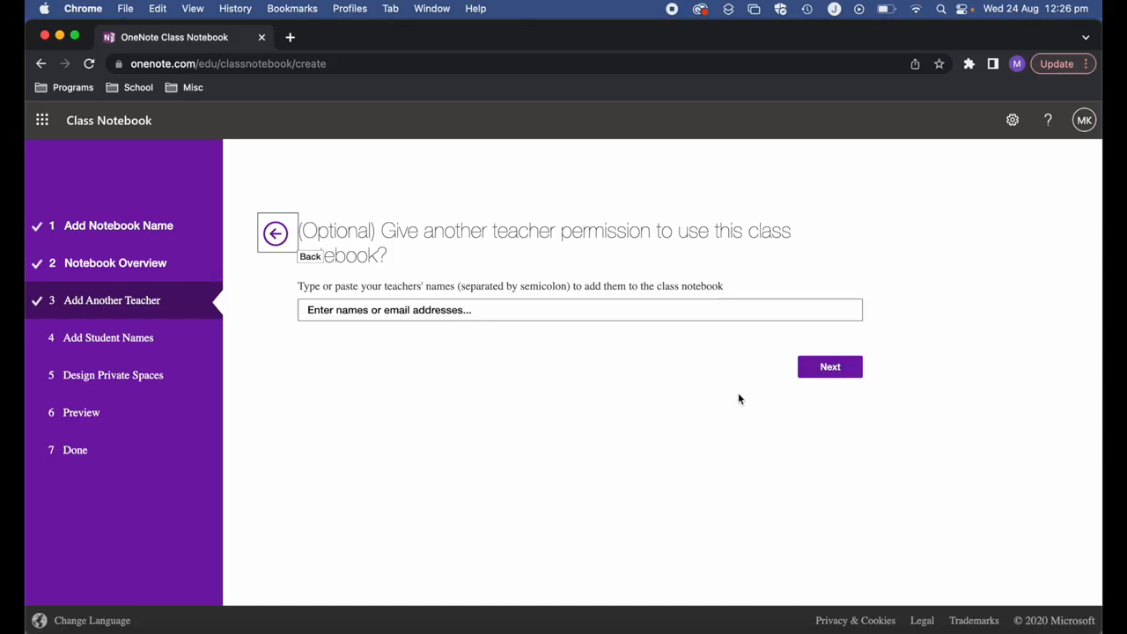
click(815, 372)
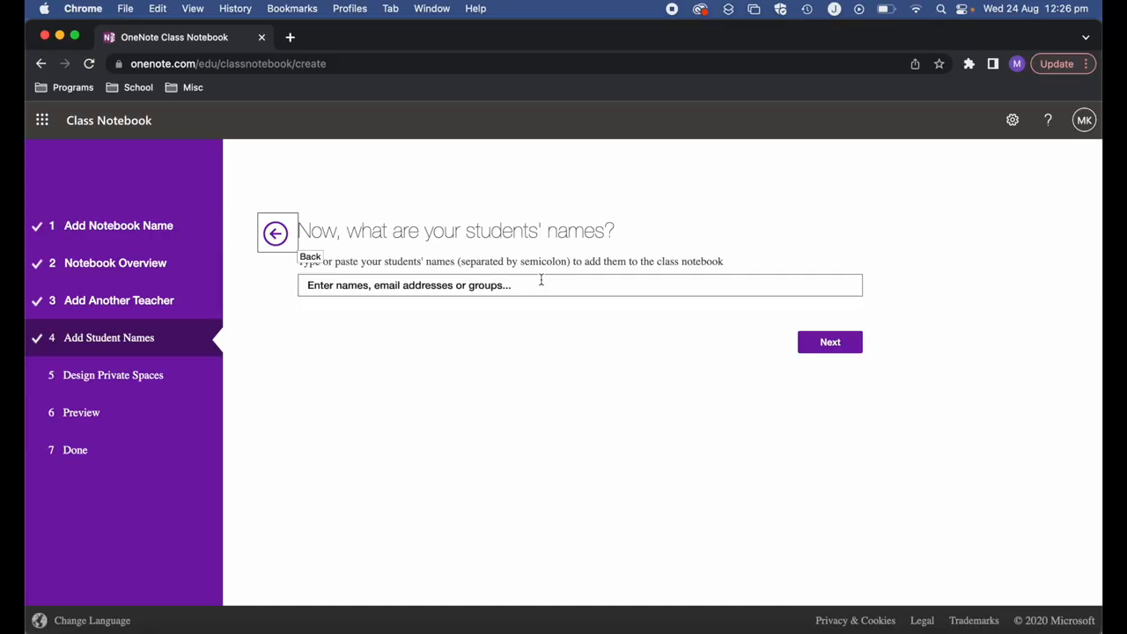
click(822, 350)
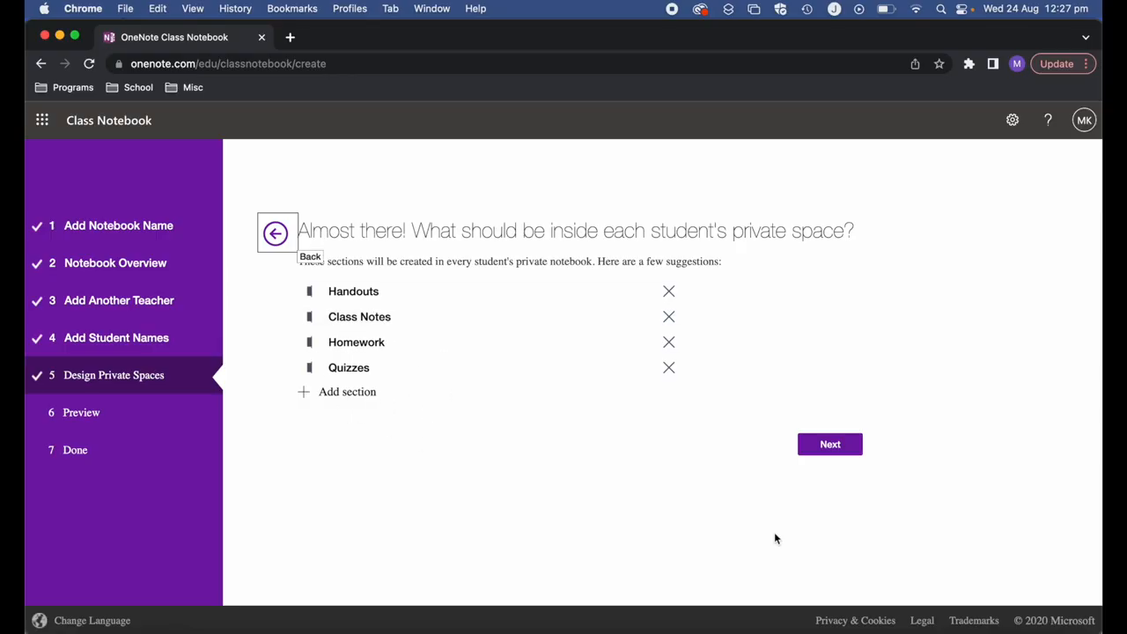
- Create the notebook with the suggested Handouts, Class Notes, Homework and Quizzes sections, and open it in OneNote Online
click(817, 453)
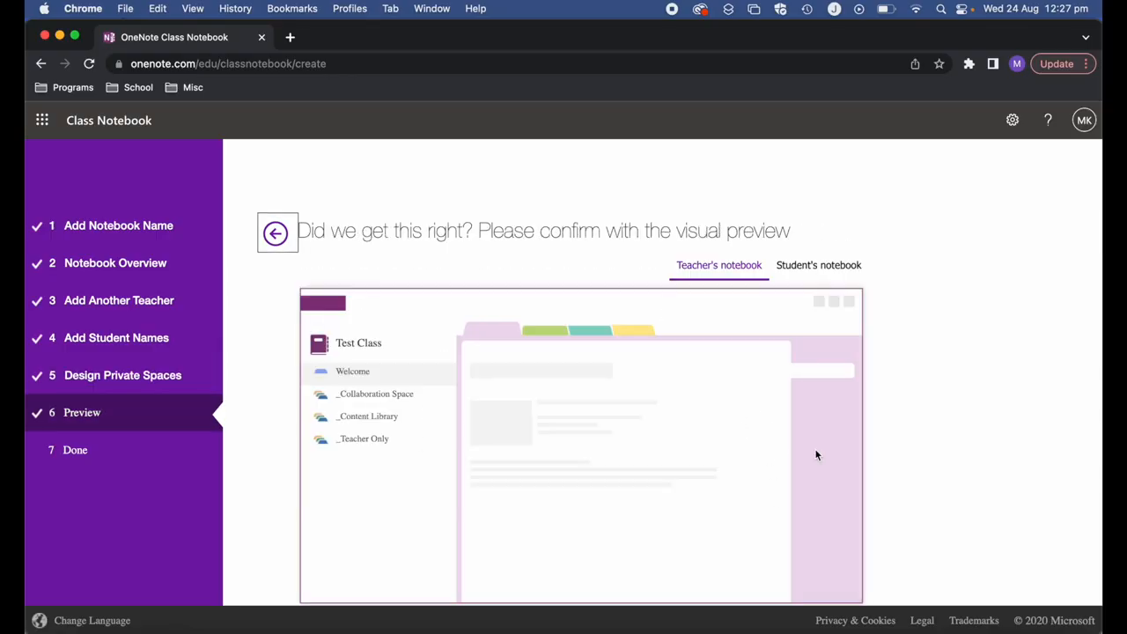
scroll(916, 343, down, 2)
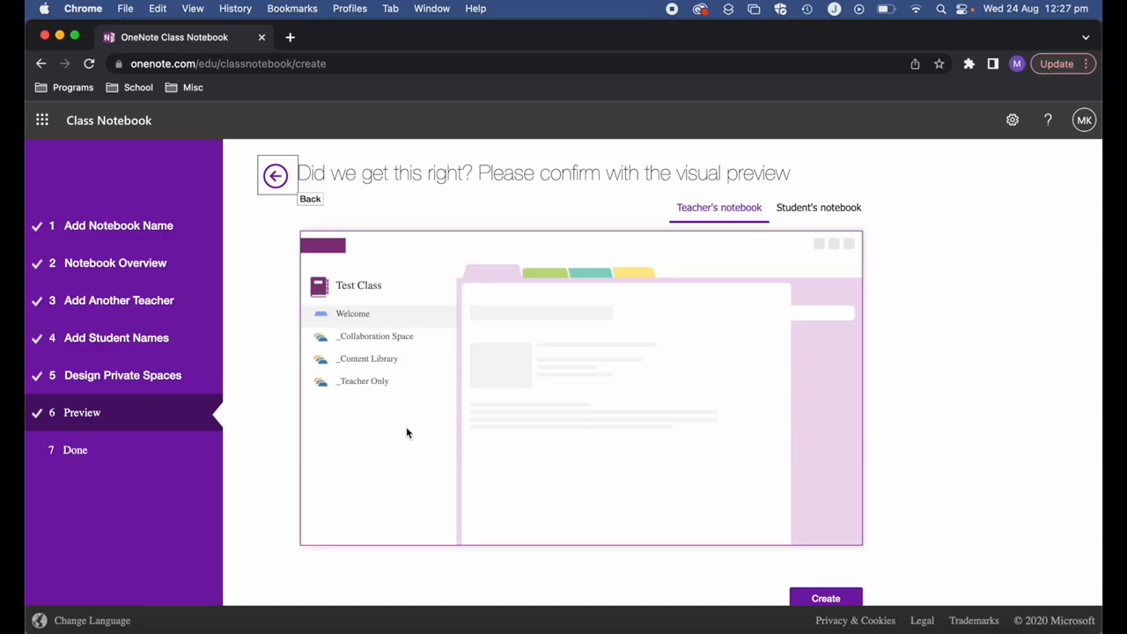
click(817, 598)
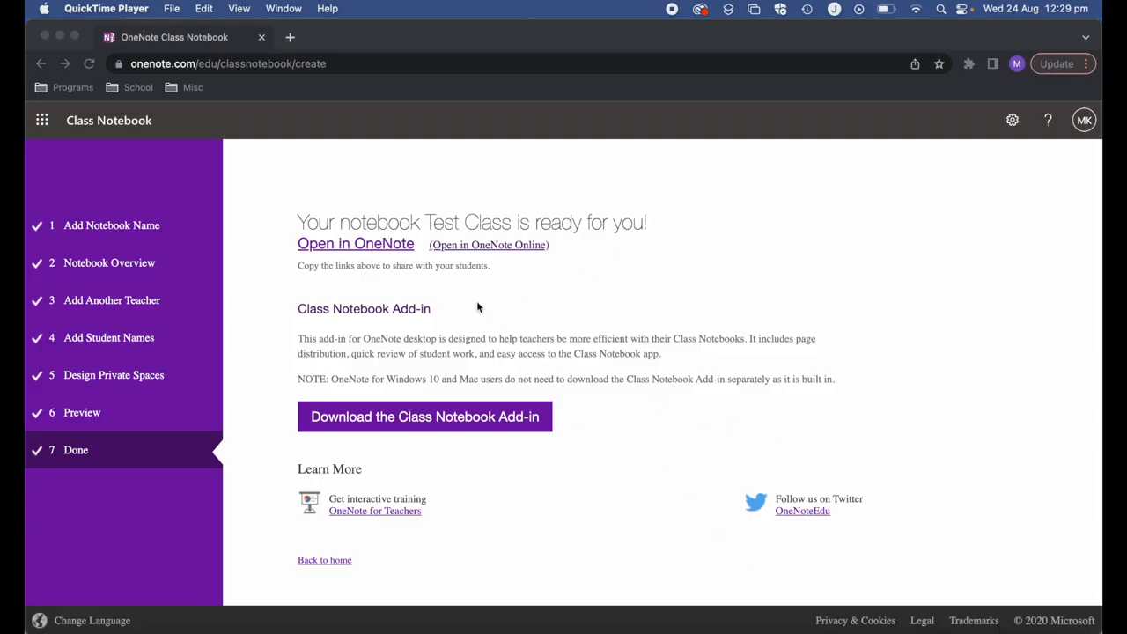
click(457, 249)
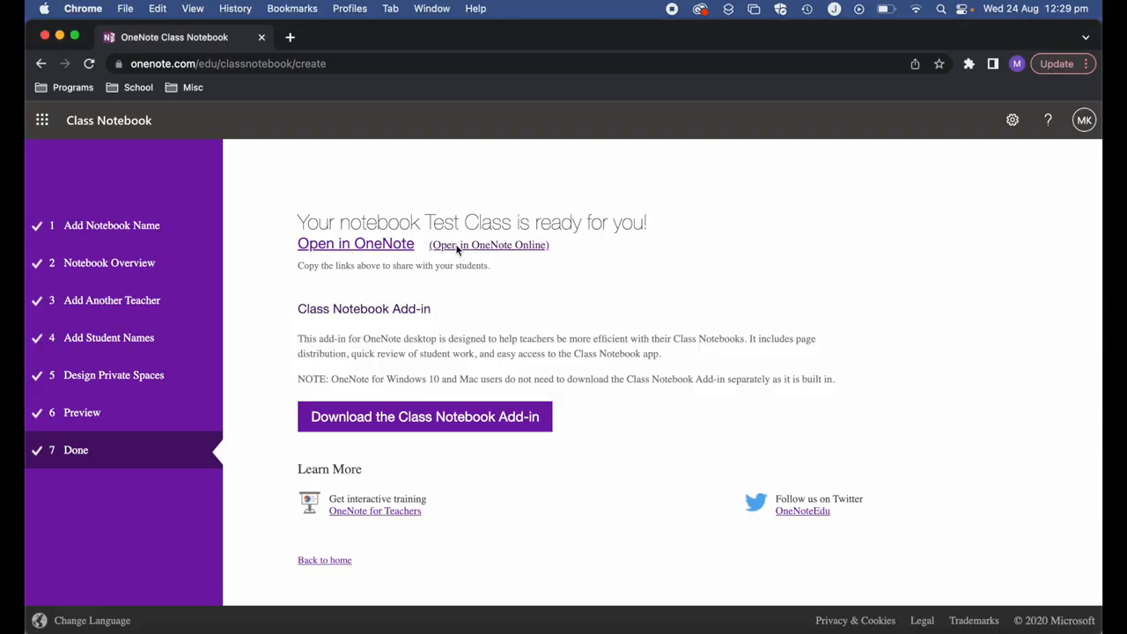
click(458, 246)
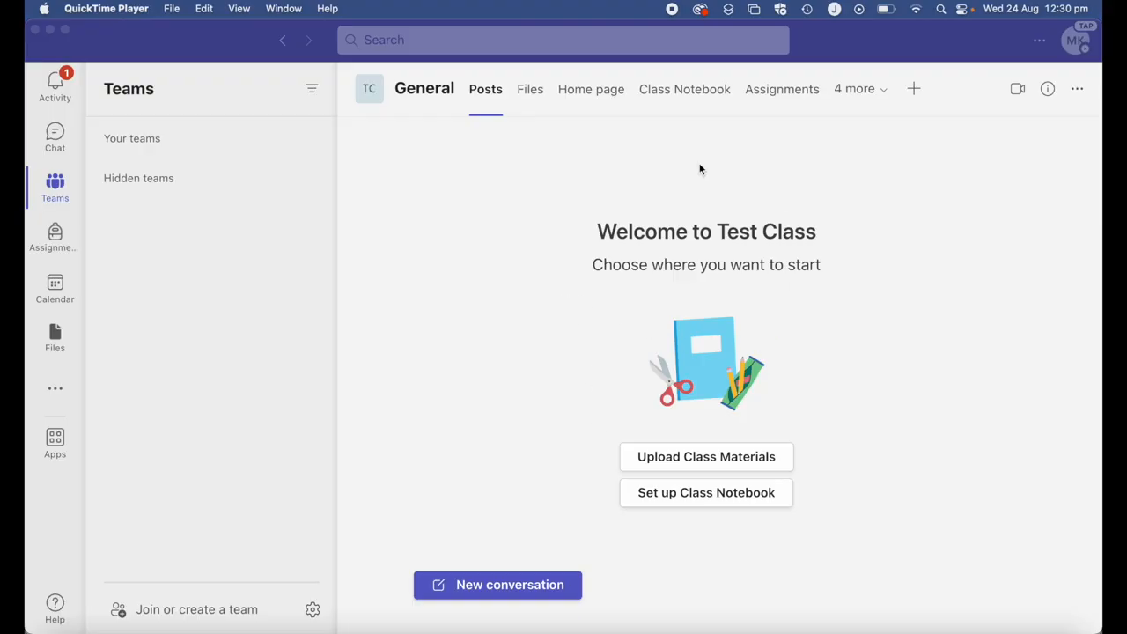
- In Microsoft Teams, set up a blank OneNote Class Notebook for the Test Class team with the suggested student sections
click(681, 130)
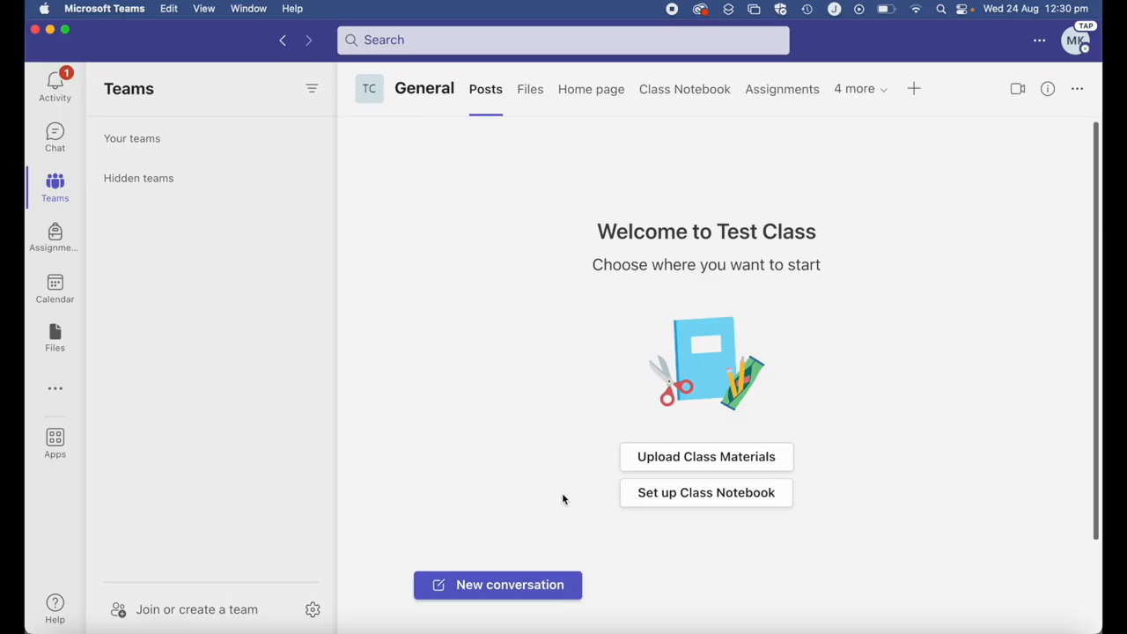
click(682, 495)
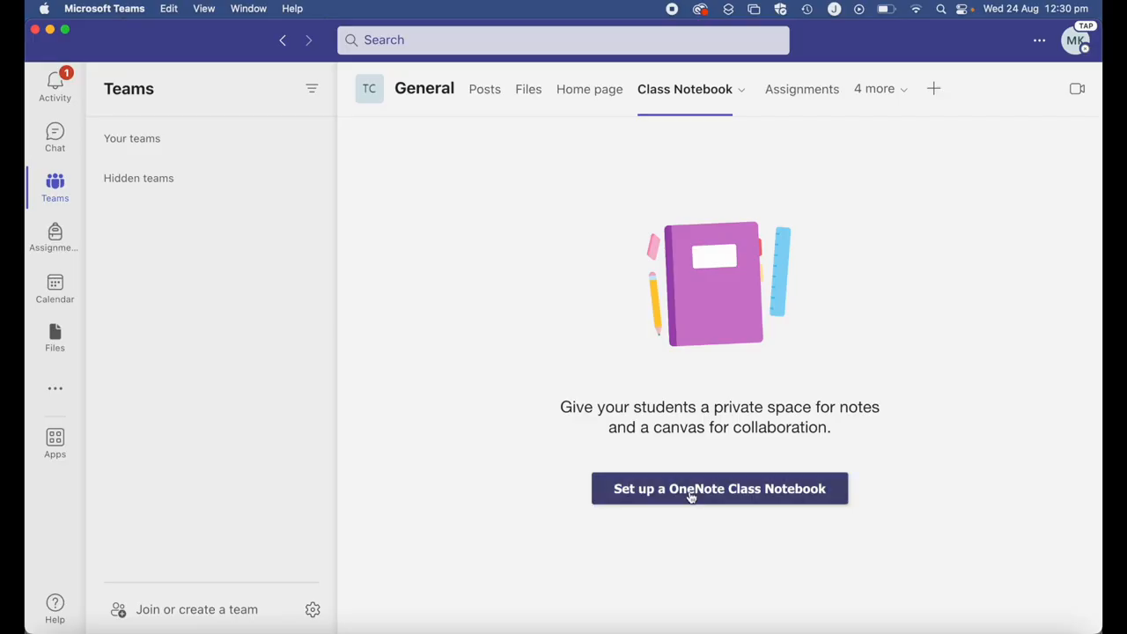
click(692, 496)
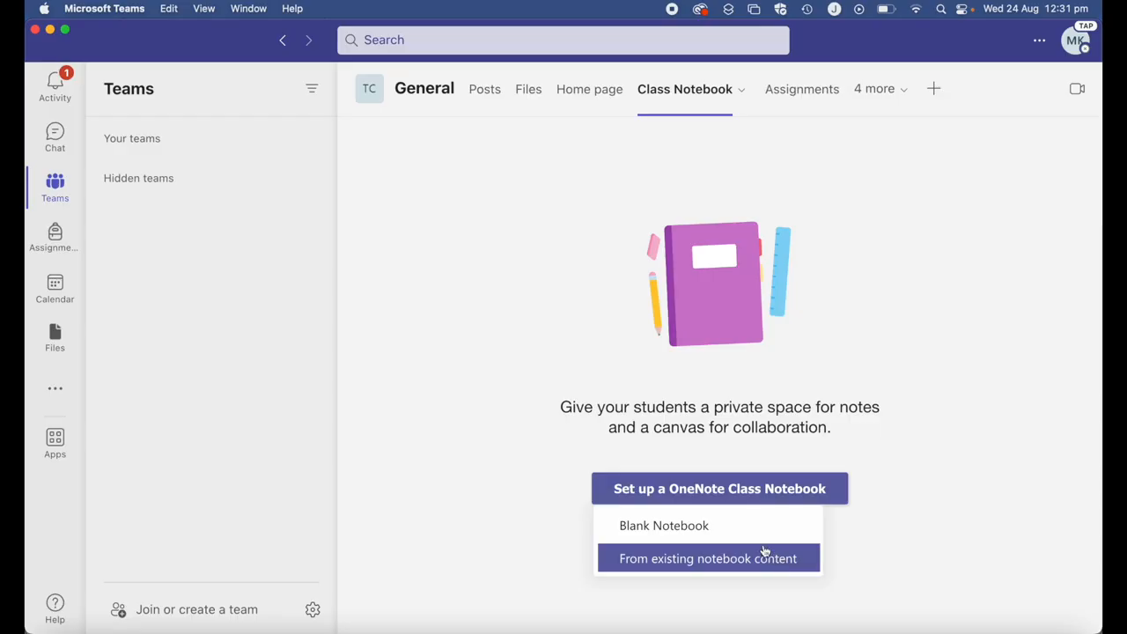
click(702, 532)
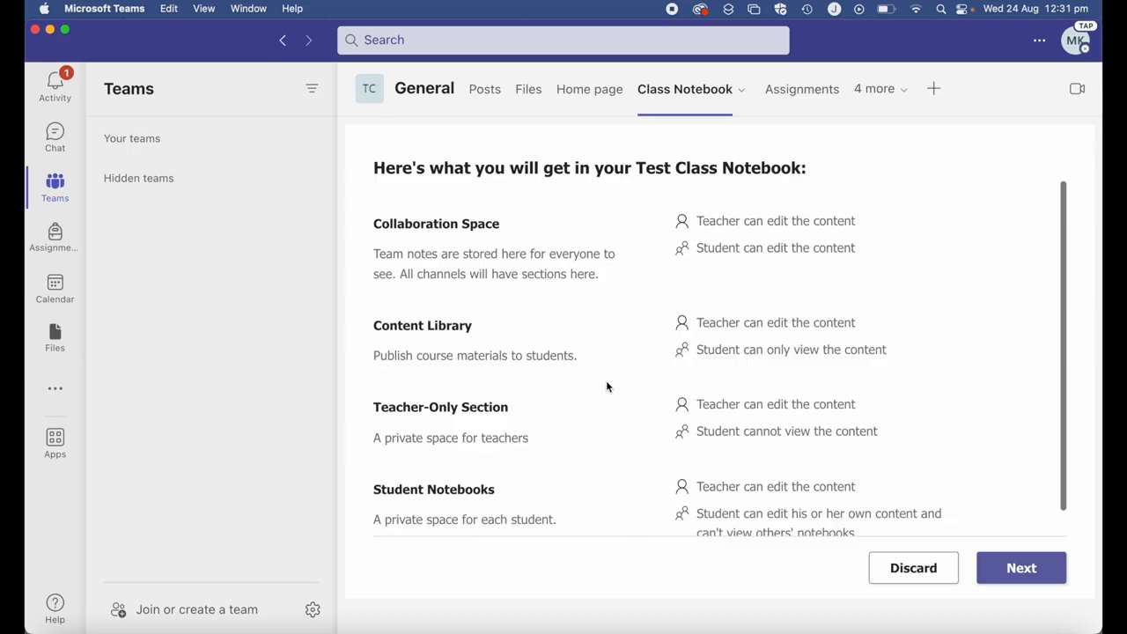
click(1019, 566)
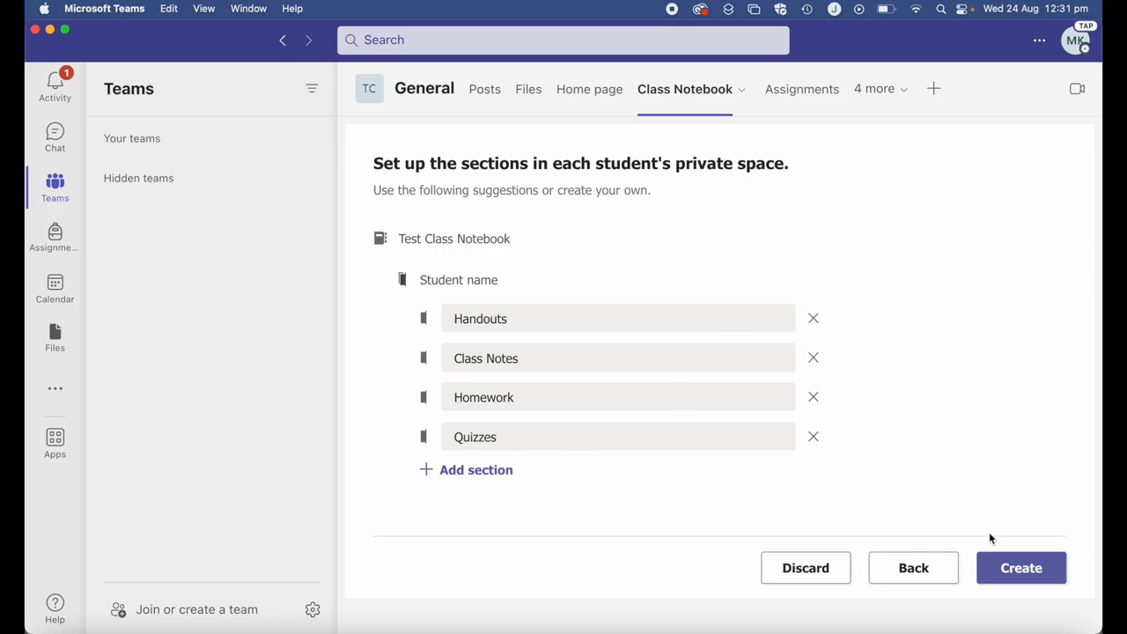
click(997, 574)
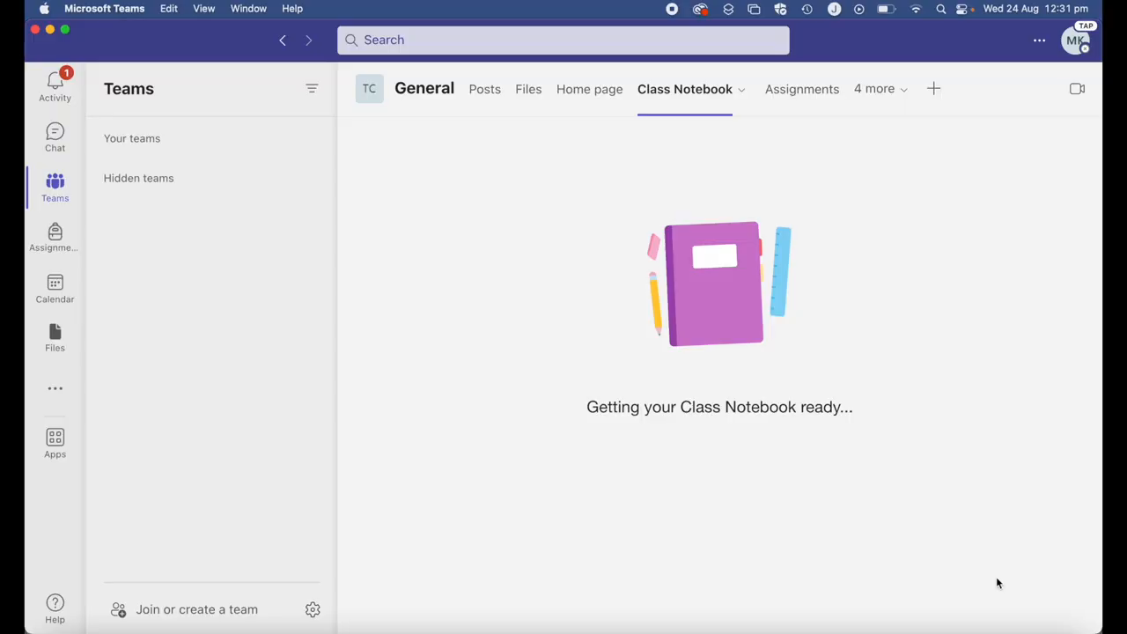
- Look over the section and page list of the team's class notebook, and open the notebook in the browser
click(713, 105)
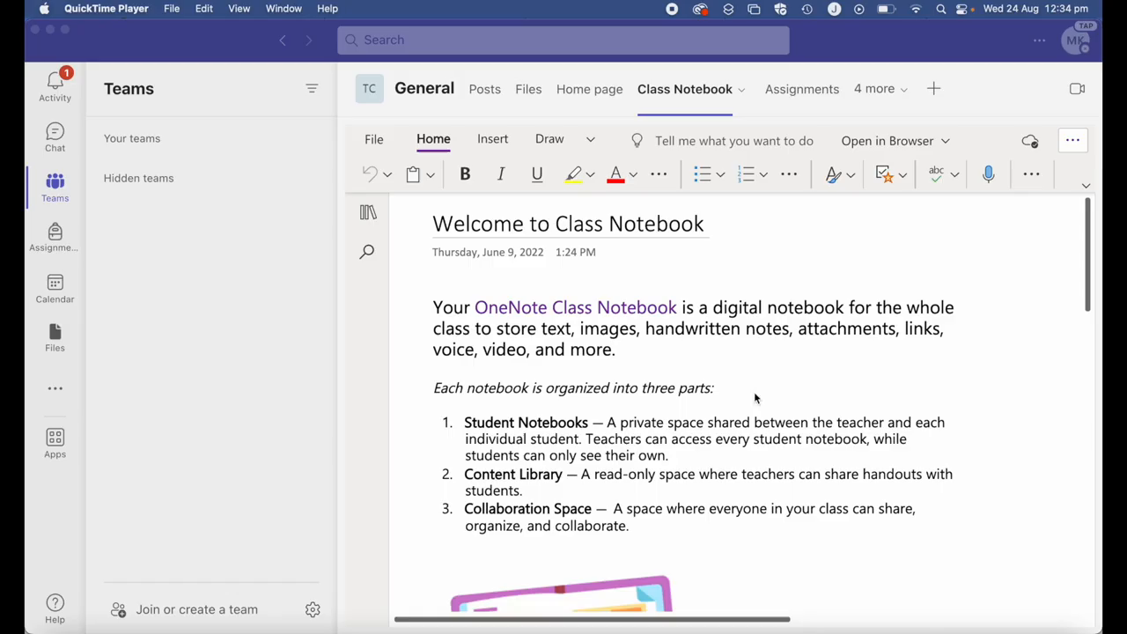
click(377, 218)
click(370, 215)
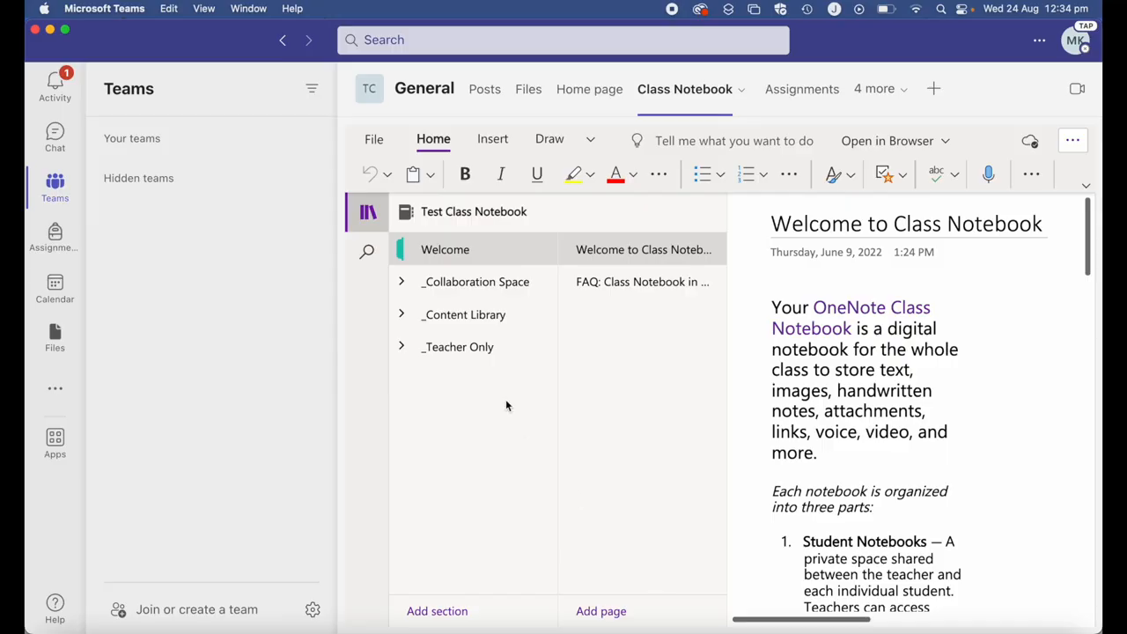
click(367, 215)
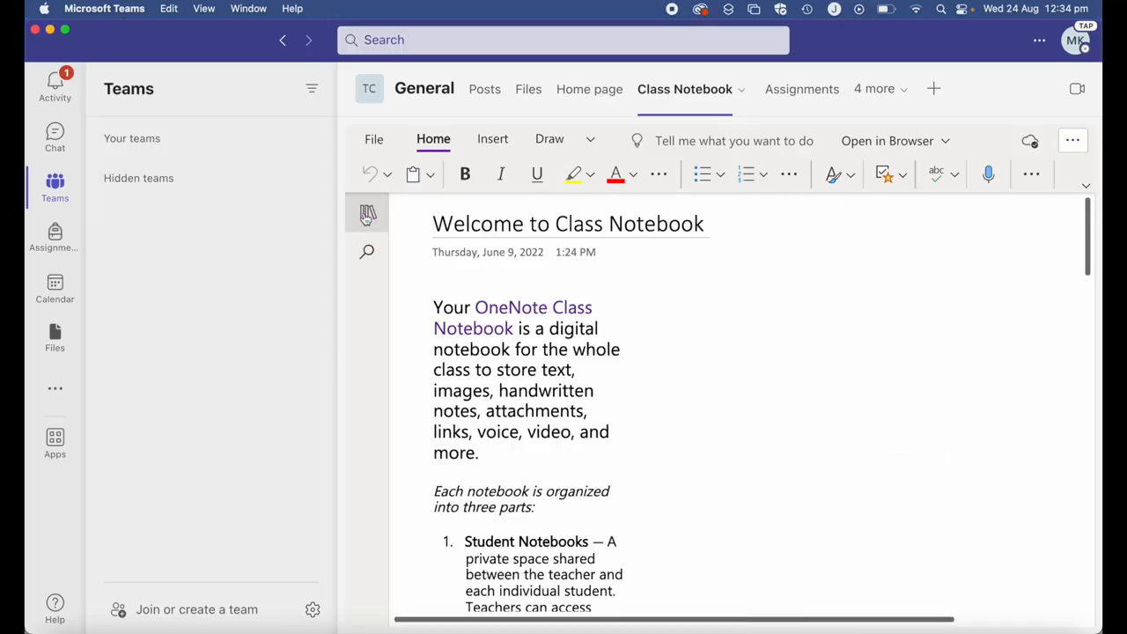
click(945, 141)
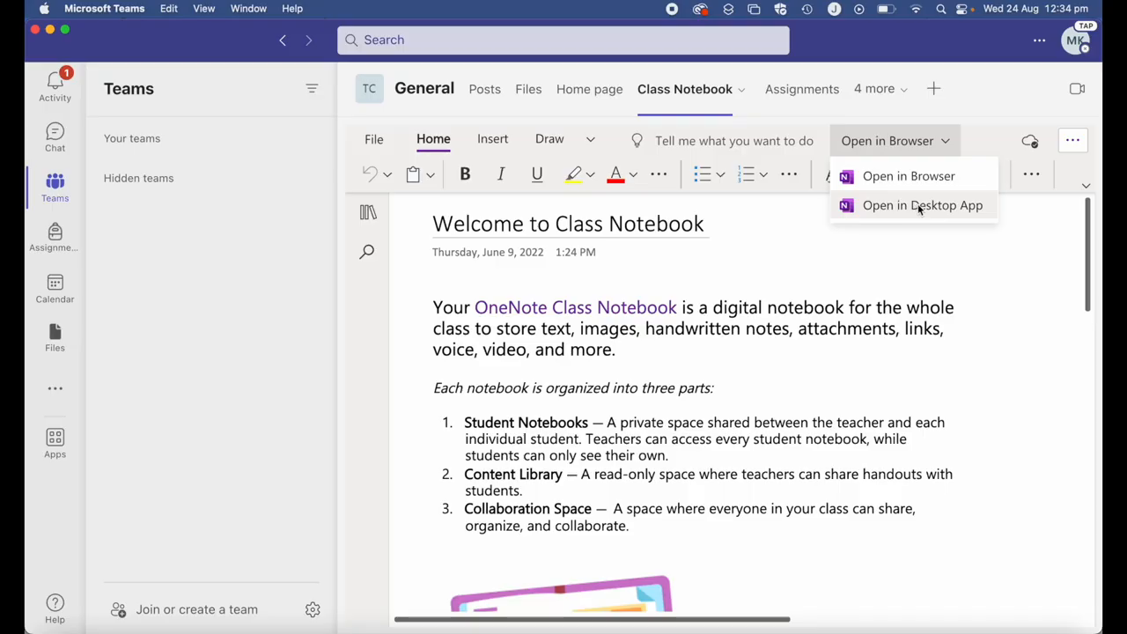
click(906, 176)
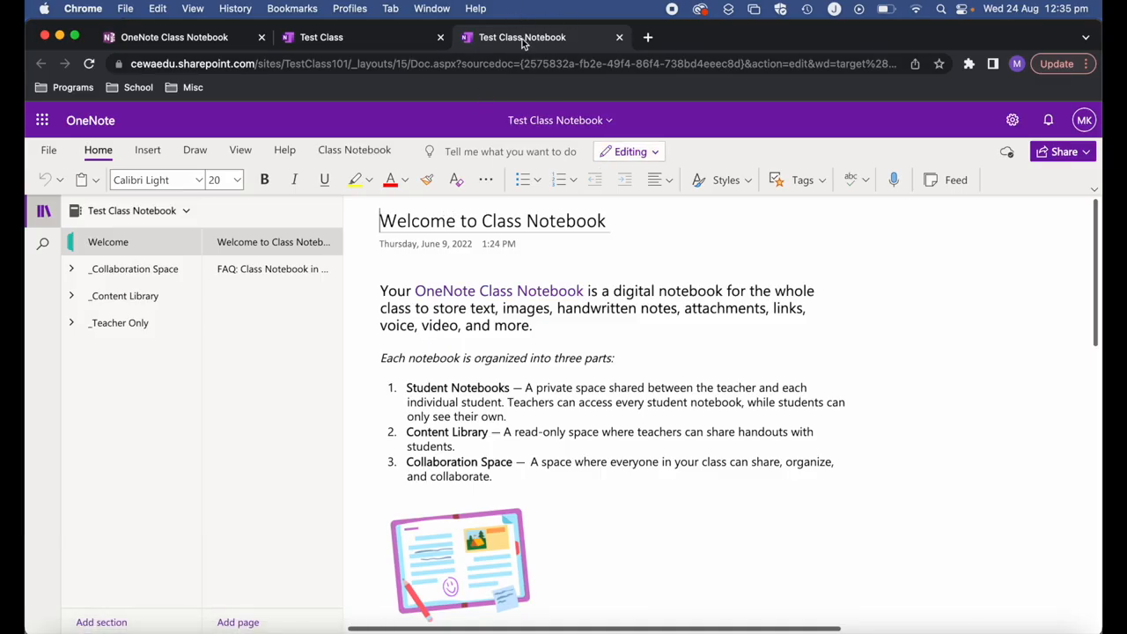
- Compare the separately created Test Class notebook with the team's Test Class Notebook in the browser
click(364, 37)
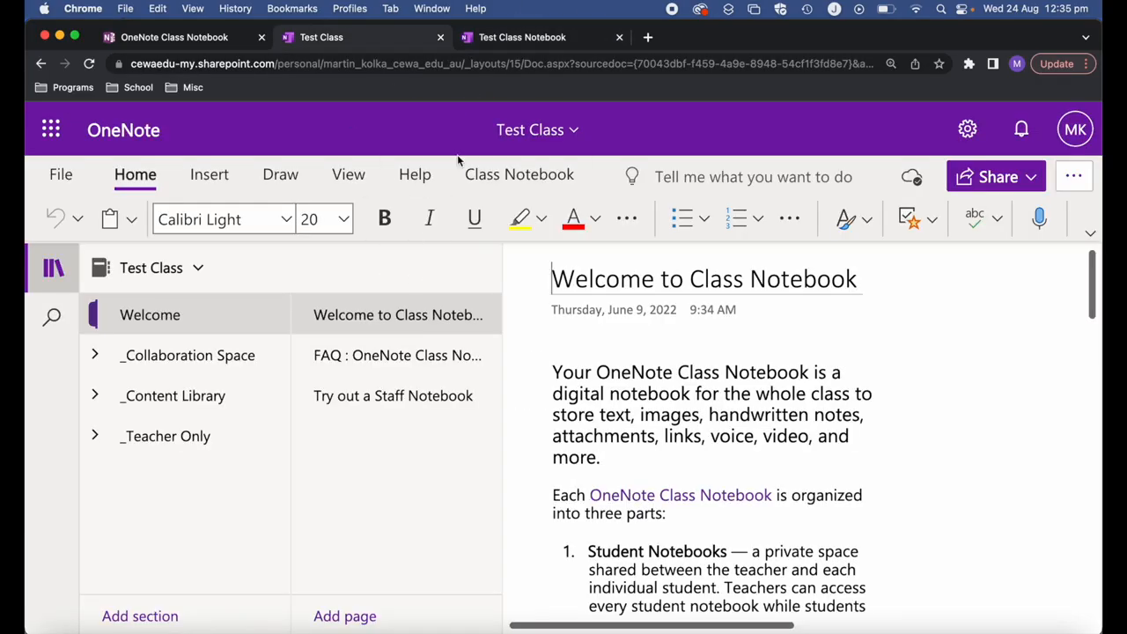
click(523, 42)
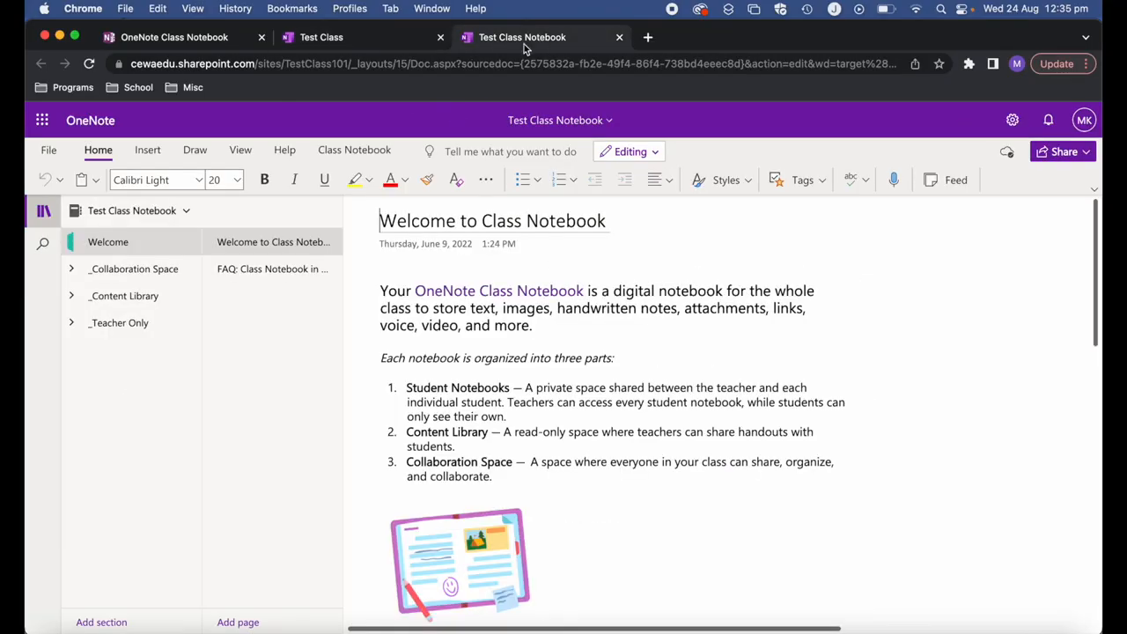
click(372, 39)
click(511, 41)
click(369, 41)
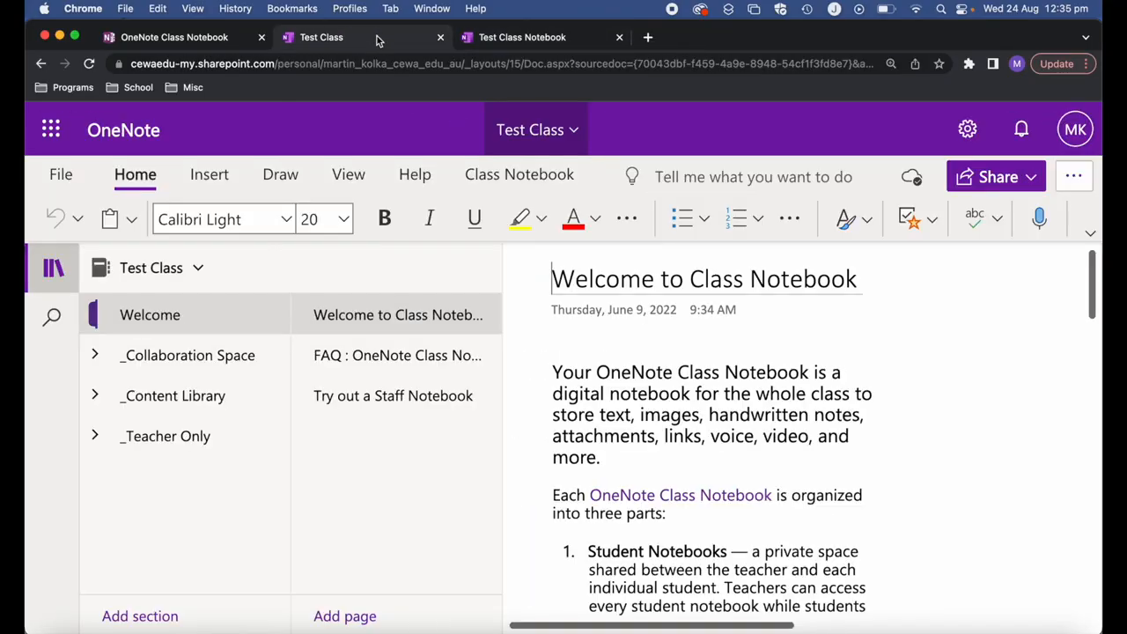
click(506, 40)
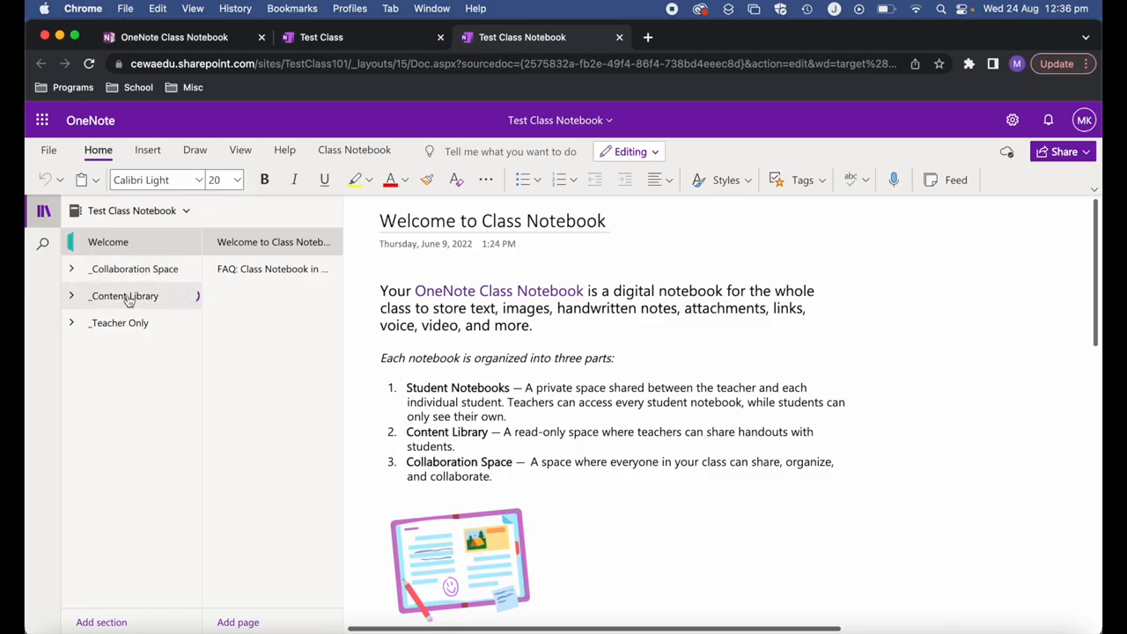
- Add a section named Term 1 to the Content Library of the Test Class Notebook
click(130, 299)
click(154, 322)
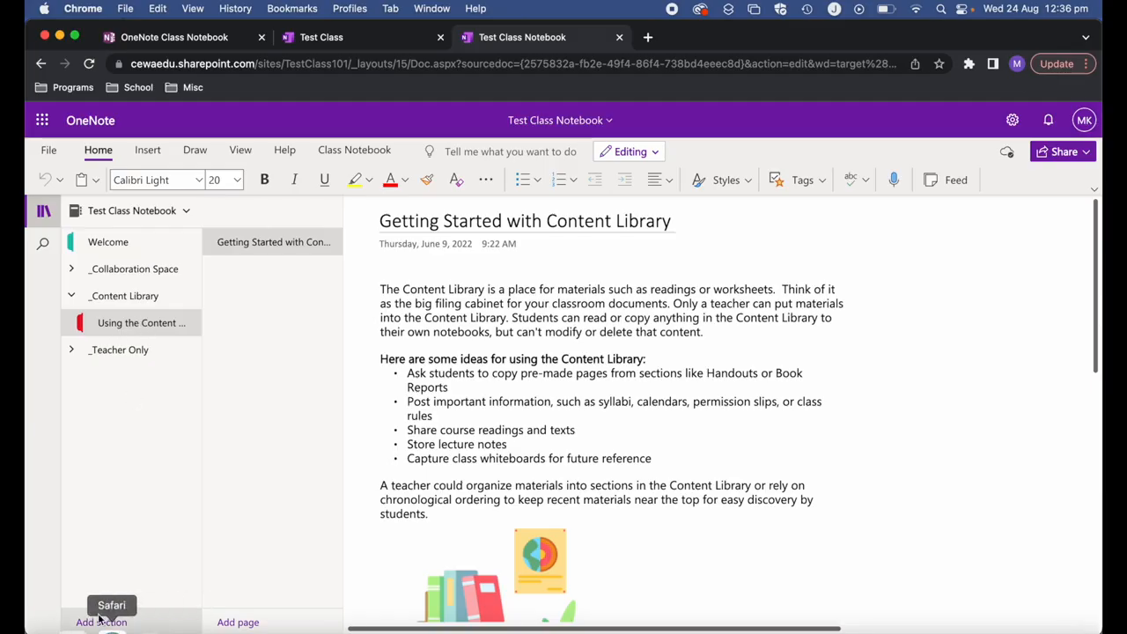
click(98, 620)
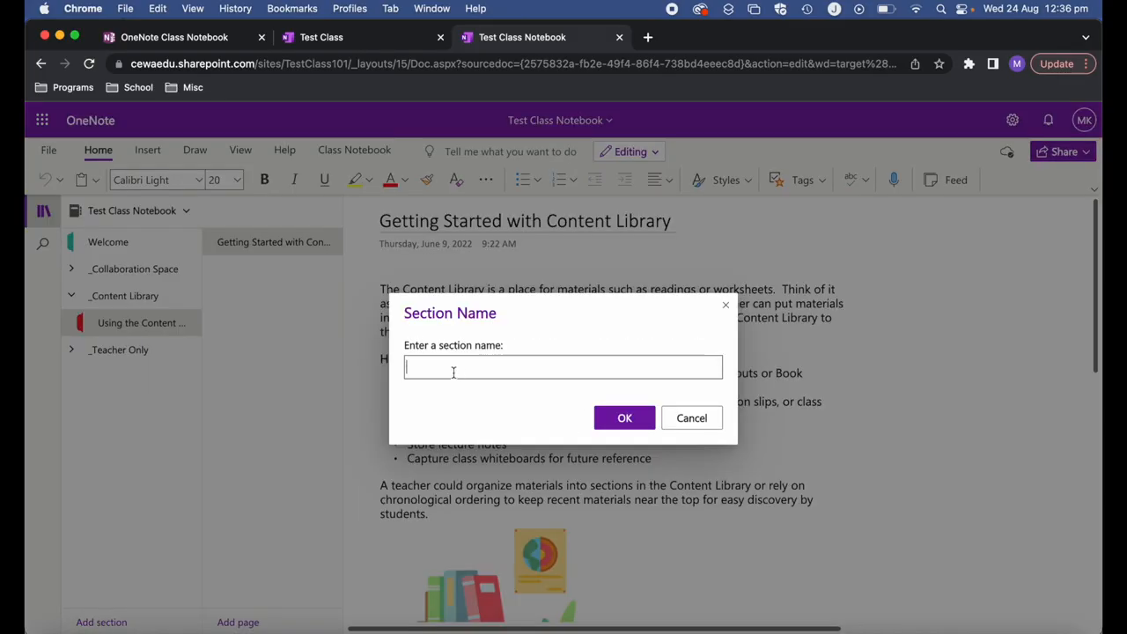
text(Term 1)
click(624, 417)
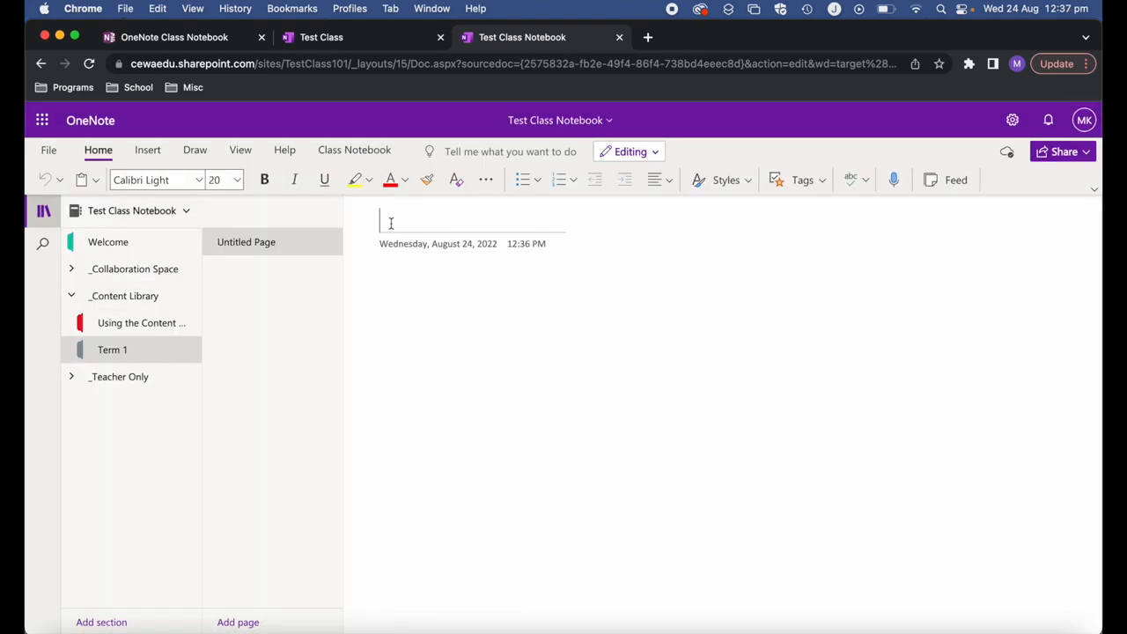
- Title the untitled page in the Term 1 section "1.0-1st Topic"
text(1.)
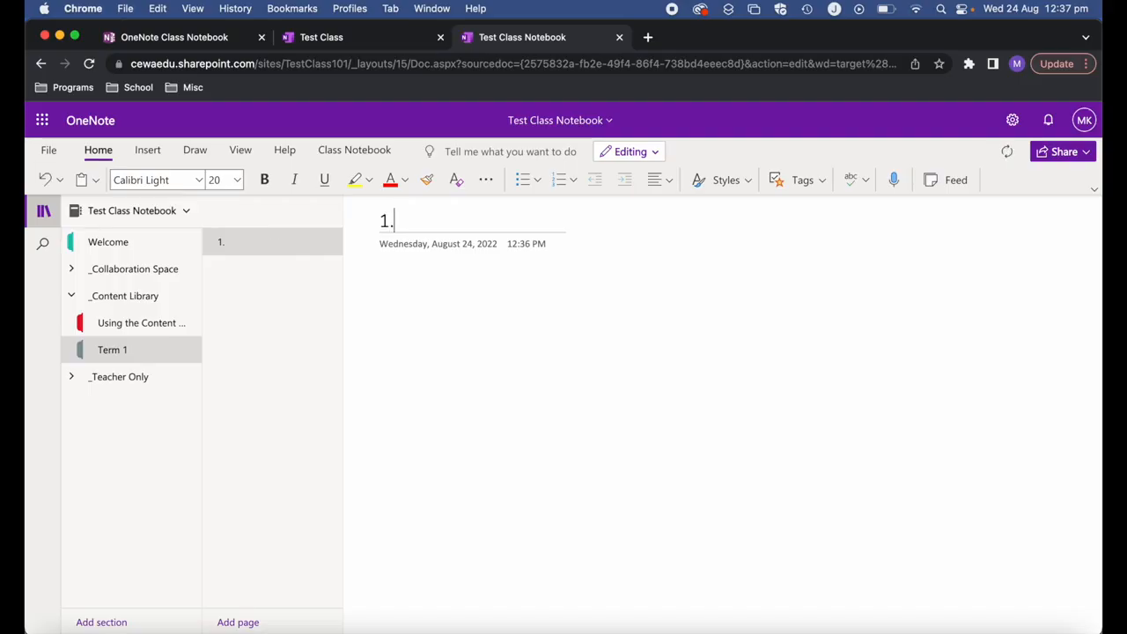
text(0 1st Topic)
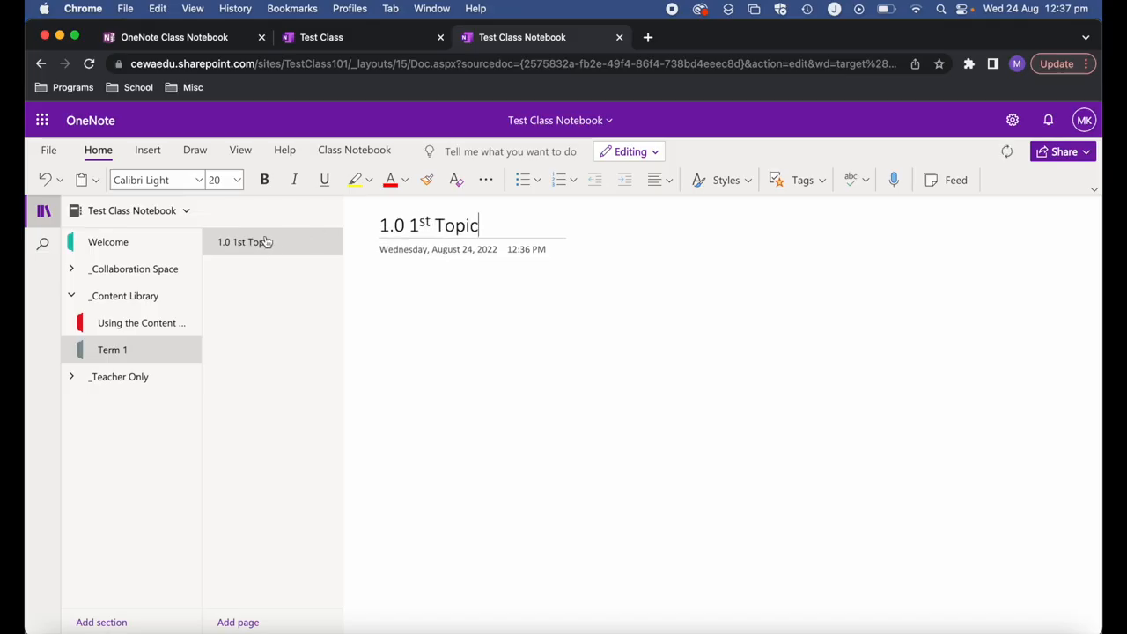
click(407, 226)
key(BackSpace)
text(-)
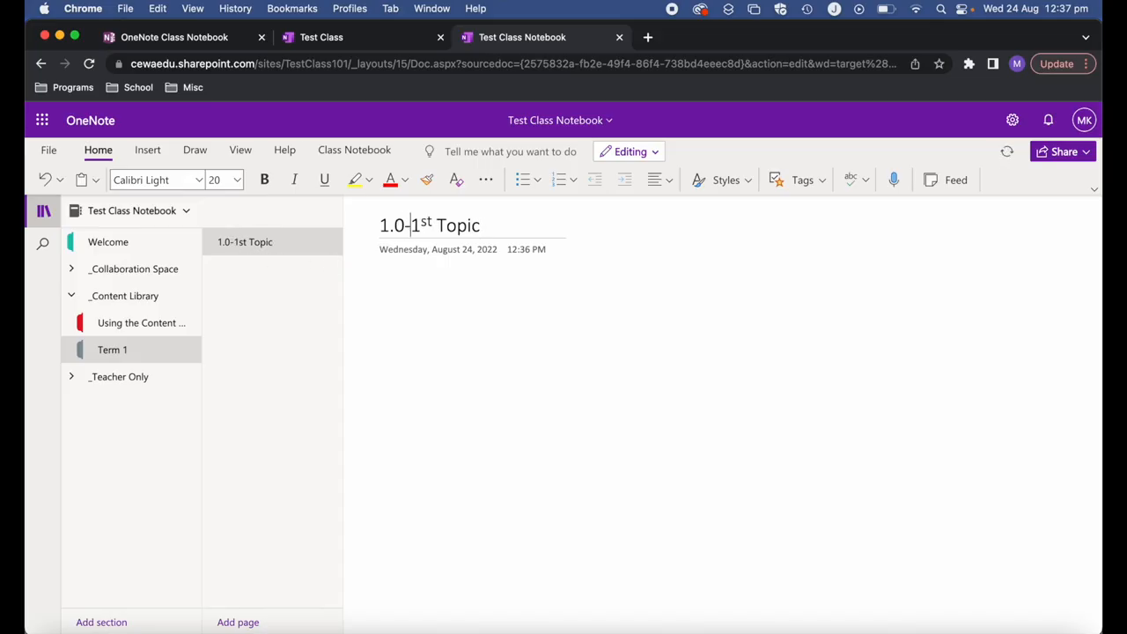
- Add spaces around the hyphen in the page title so it reads "1.0 - 1st Topic"
key(BackSpace)
text(-)
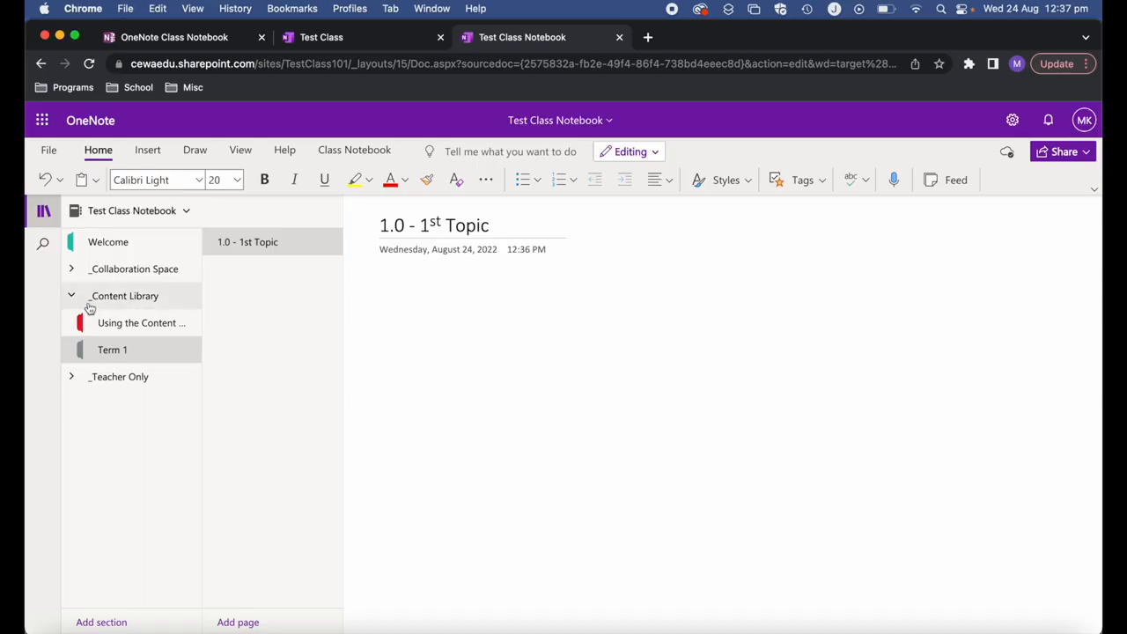
- Insert ram.jpg and 7PBL - Introduction.pptx from the Downloads folder into the body of the 1.0 - 1st Topic page
click(372, 304)
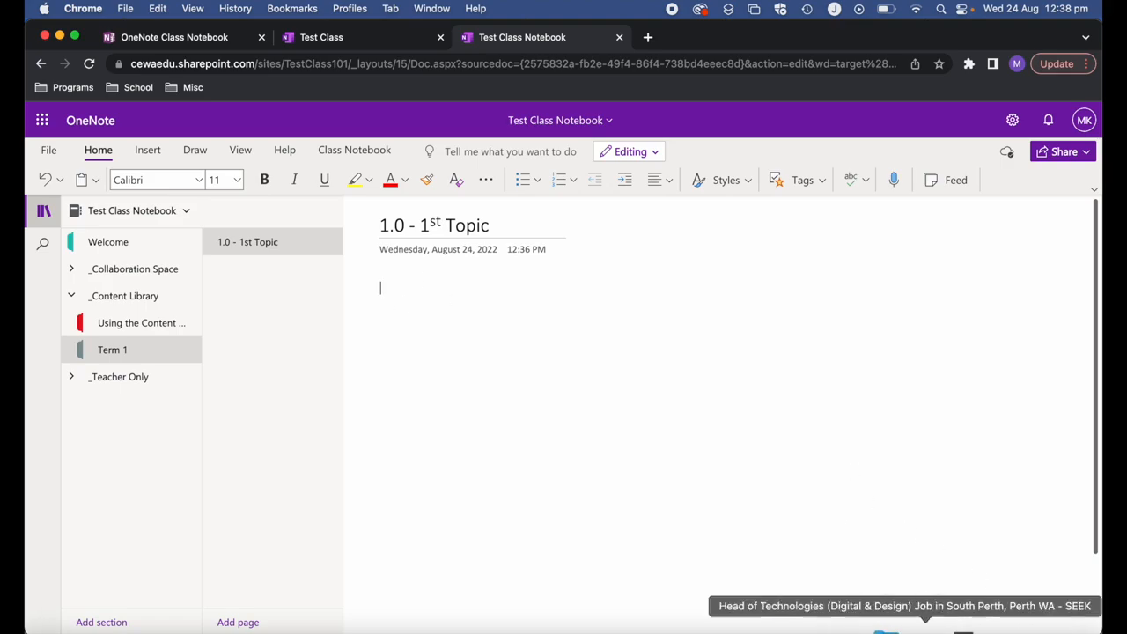
click(894, 630)
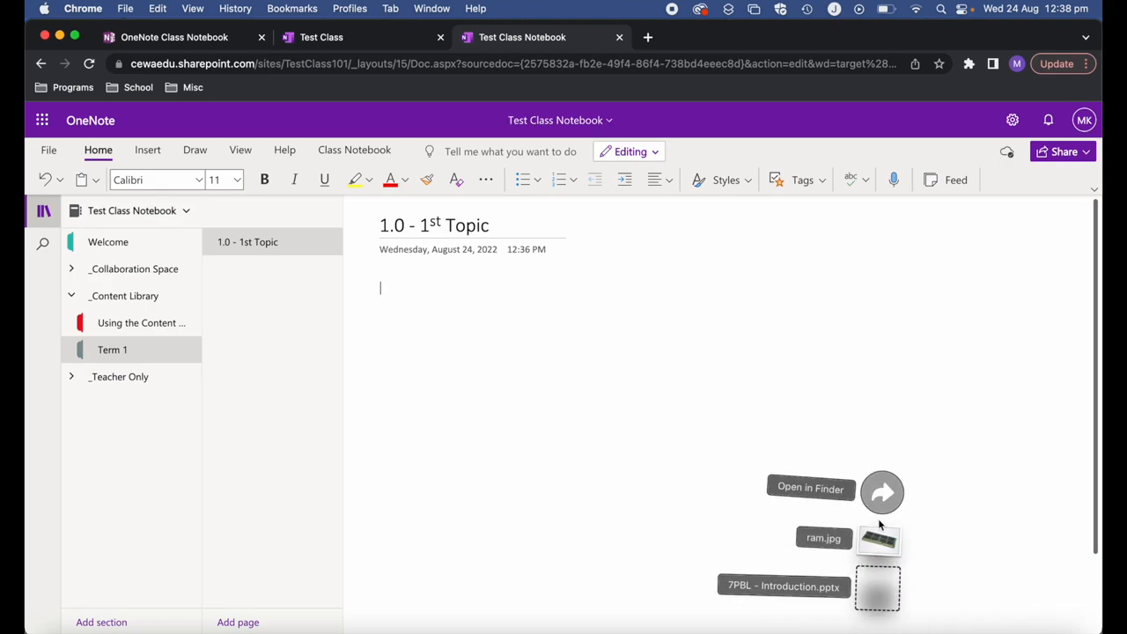
click(882, 493)
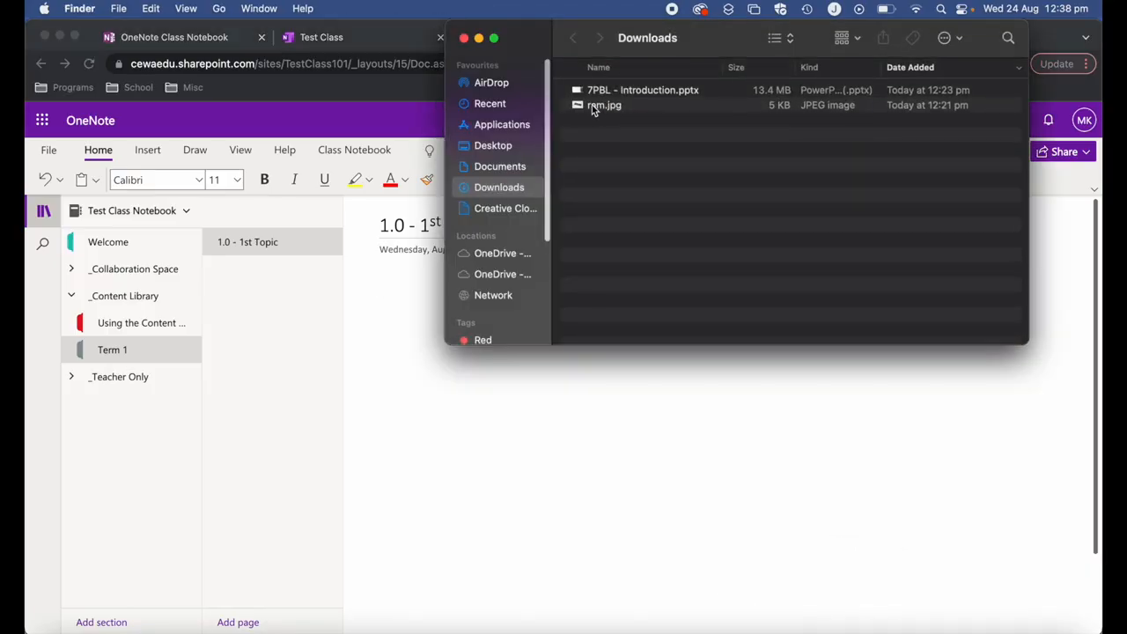
drag(592, 105, 394, 365)
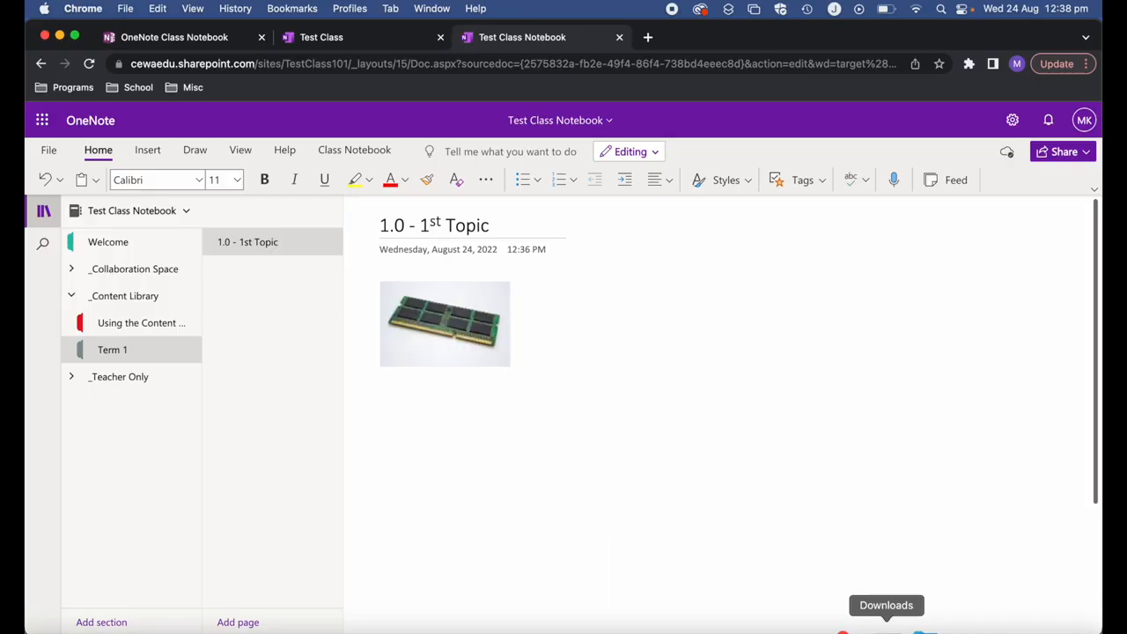
click(888, 629)
drag(897, 587, 448, 440)
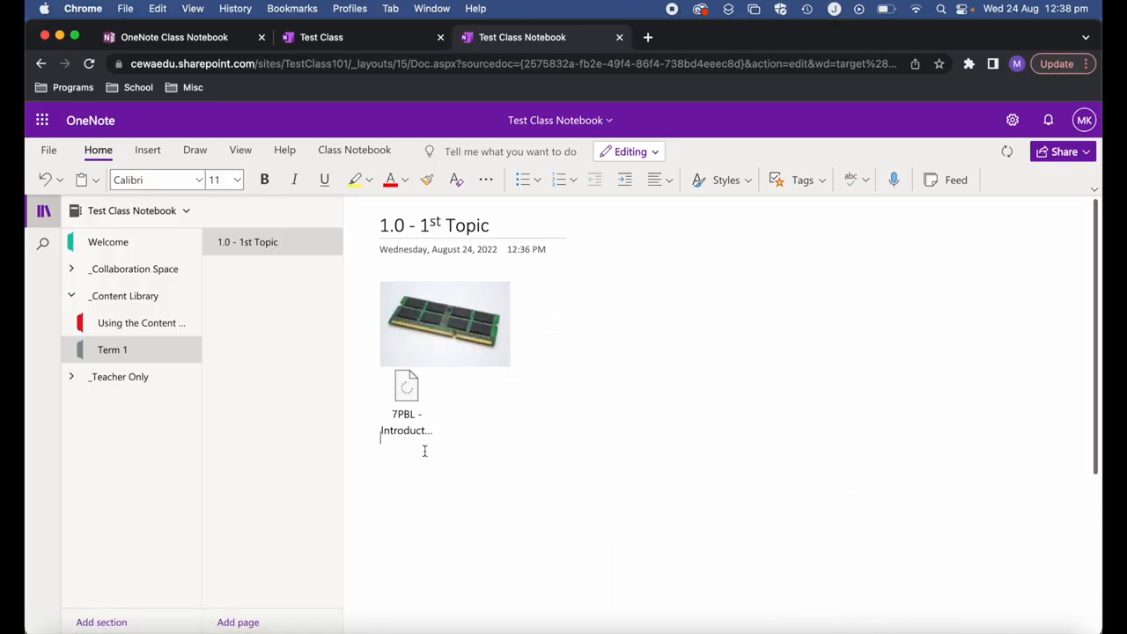
key(Return)
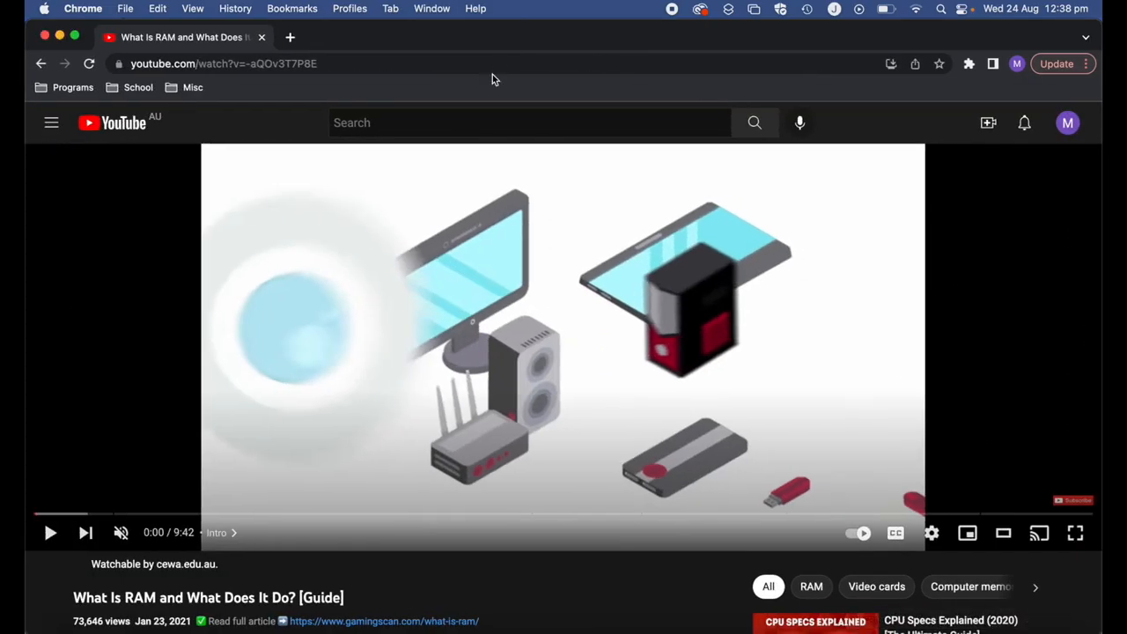
click(476, 65)
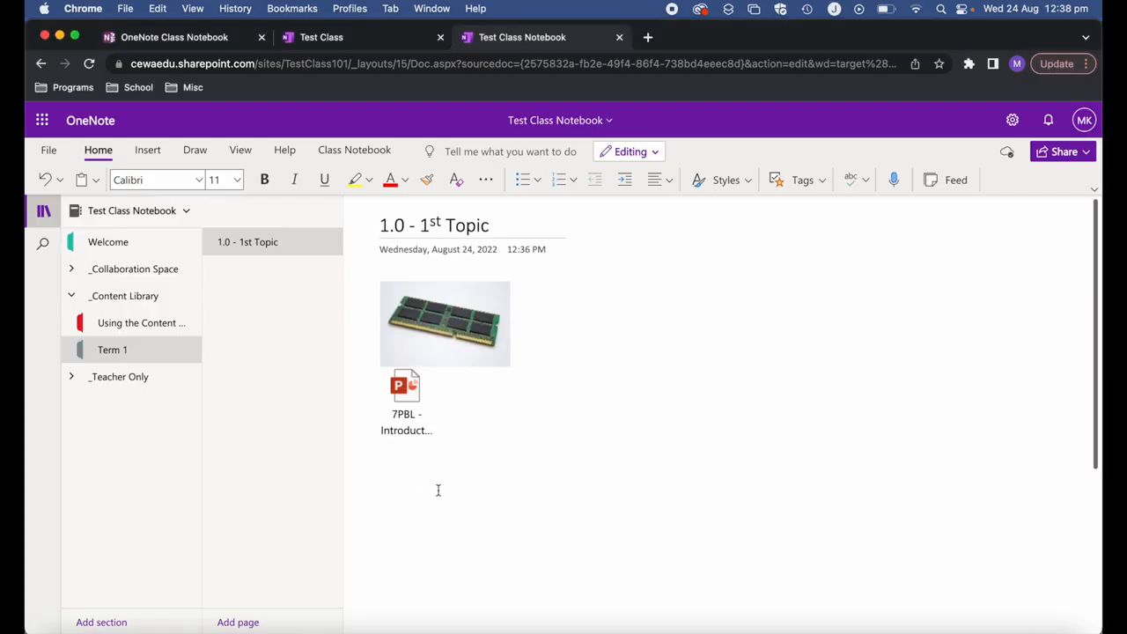
text(https://www.youtube.com/watch?v=-aQOv3T7P8E)
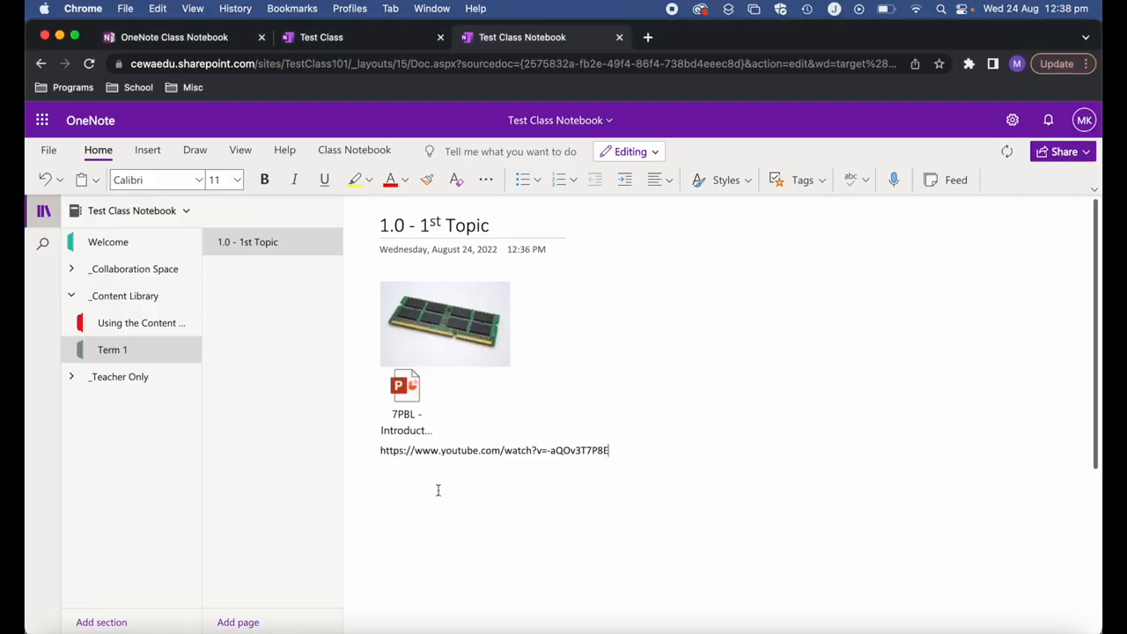
key(Return)
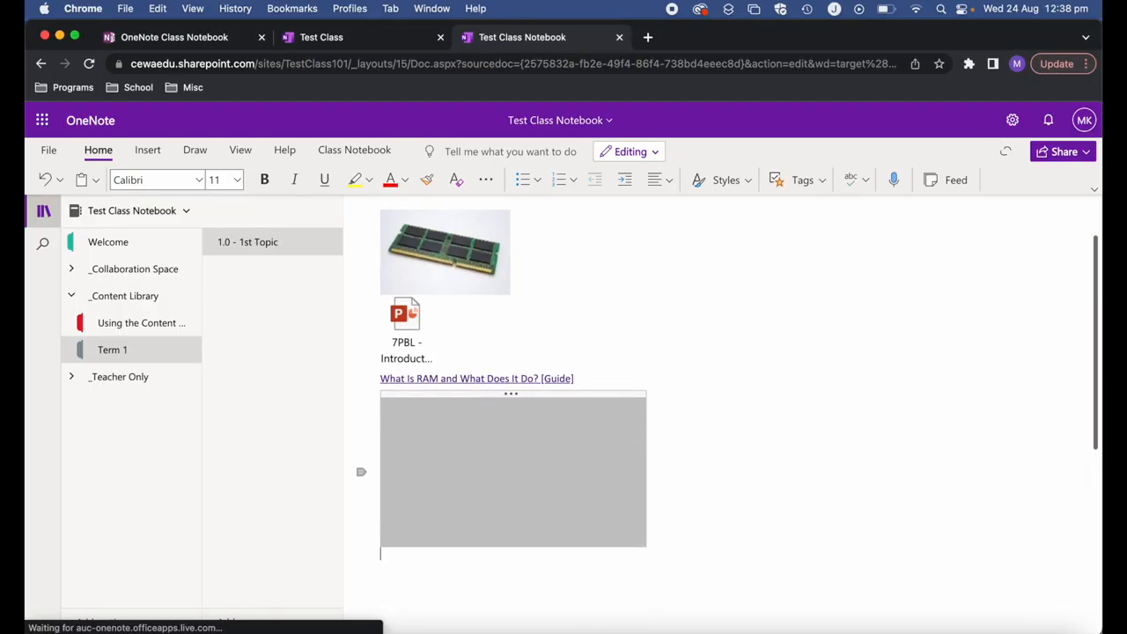
scroll(692, 269, up, 2)
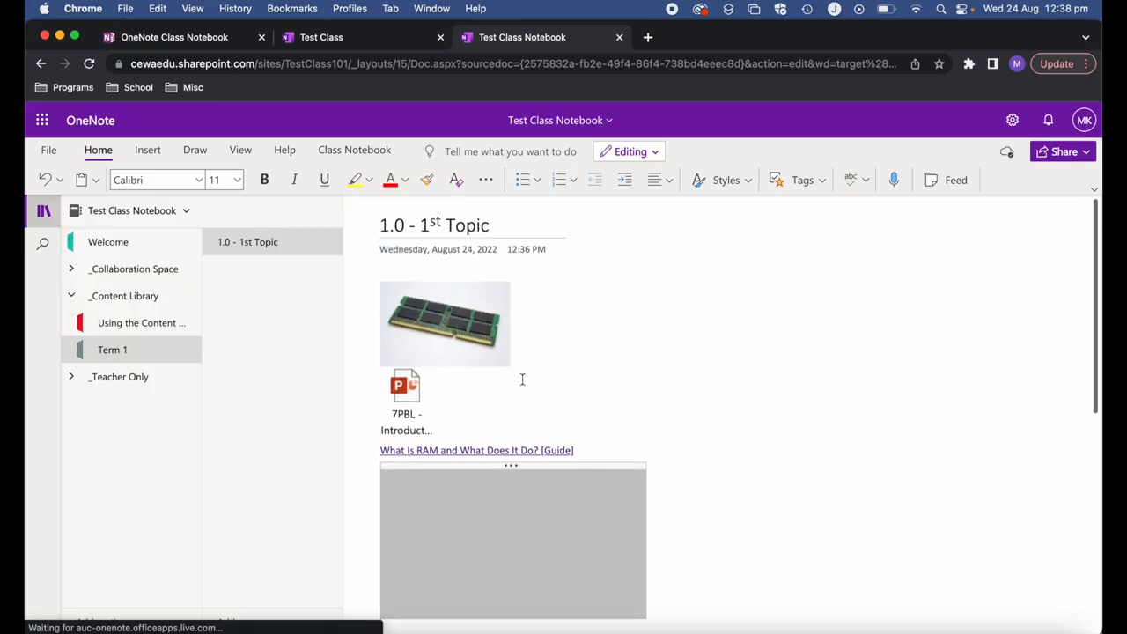
click(509, 357)
drag(403, 394, 677, 311)
click(648, 363)
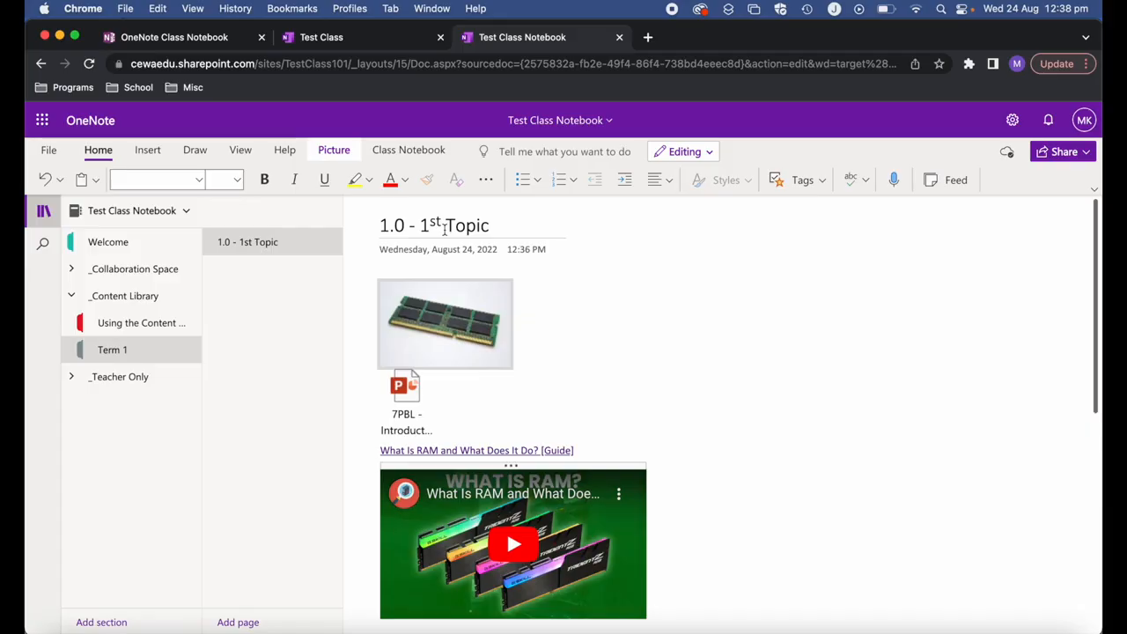
- Expand the _Teacher Only section group and look over the contents of the 1.0 - 1st Topic page
click(72, 377)
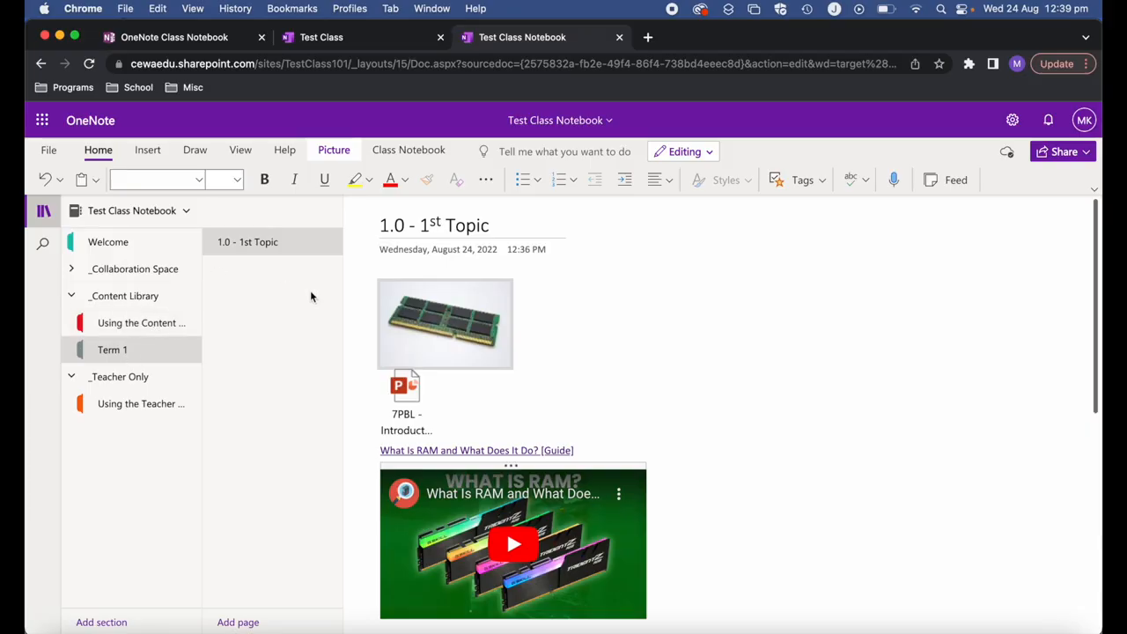
scroll(577, 441, down, 3)
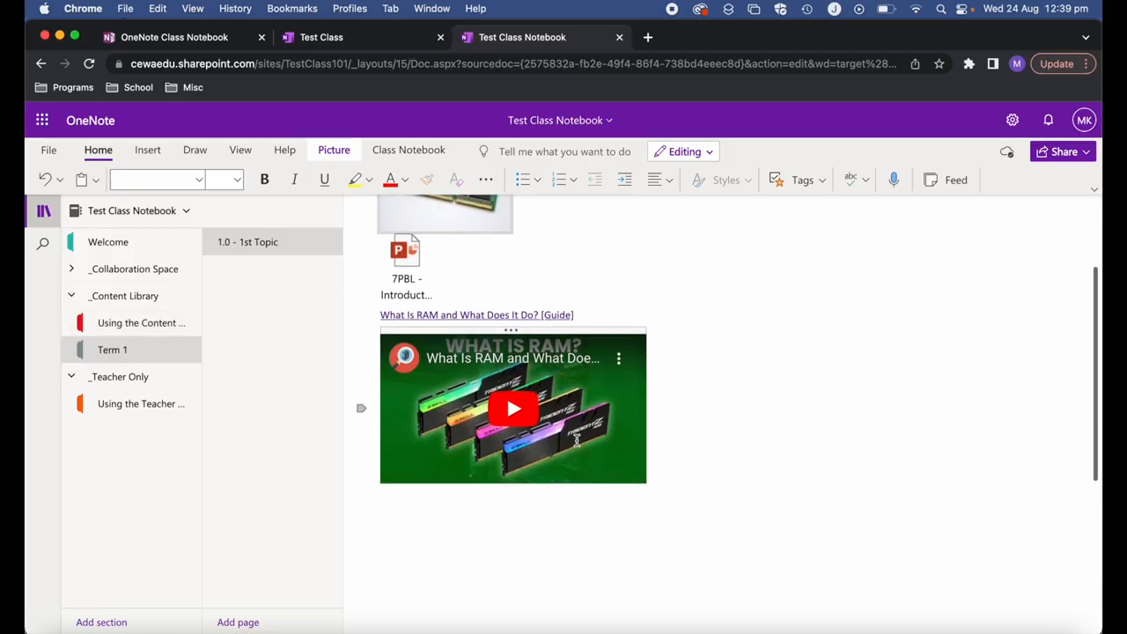
click(446, 516)
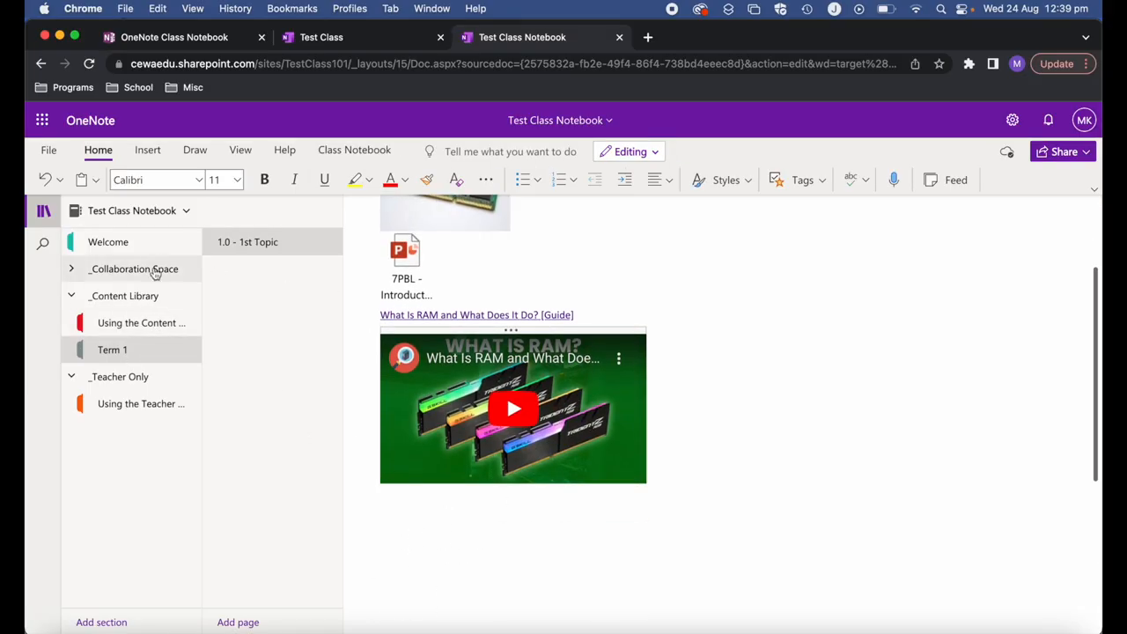
right_click(268, 243)
click(116, 485)
- Expand the _Collaboration Space group, view its getting-started page, and return to the Term 1 section
click(85, 278)
click(111, 297)
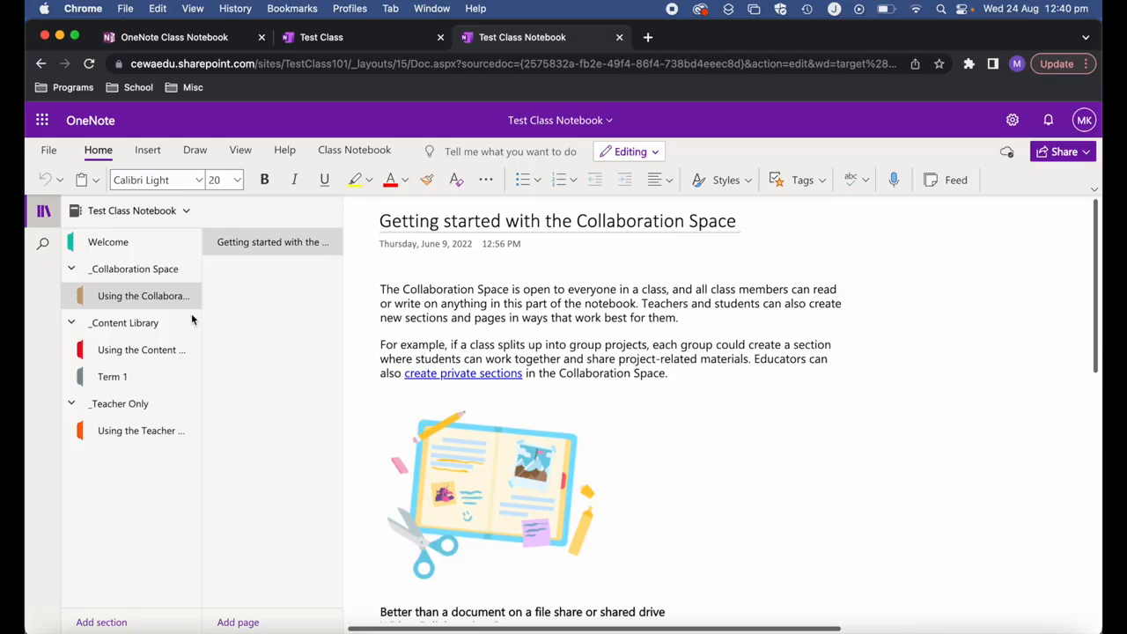
click(106, 374)
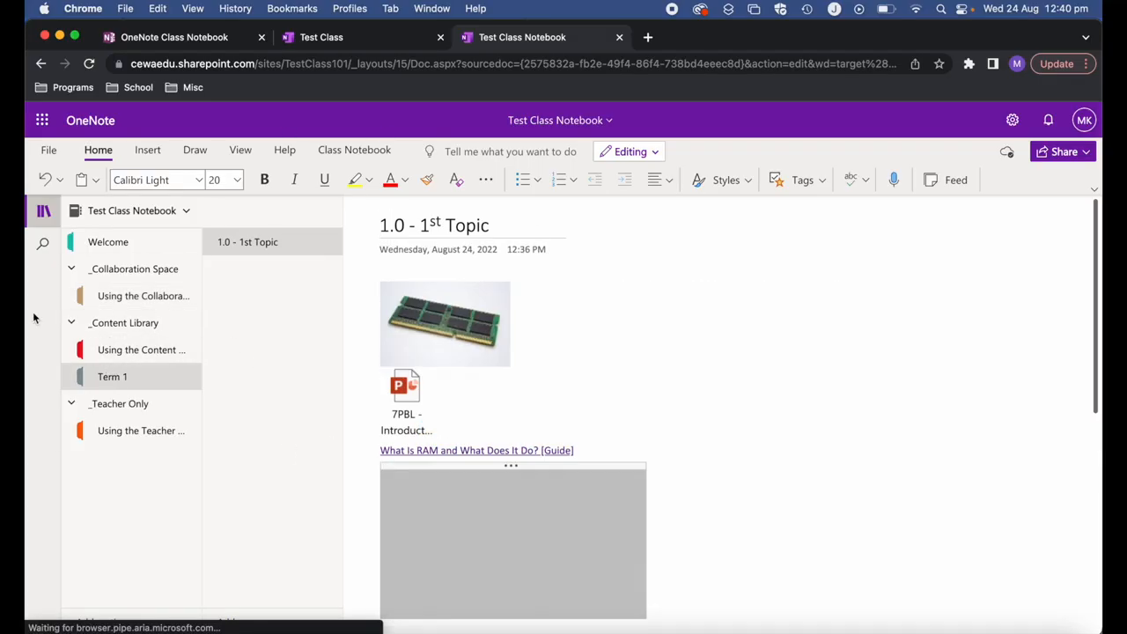